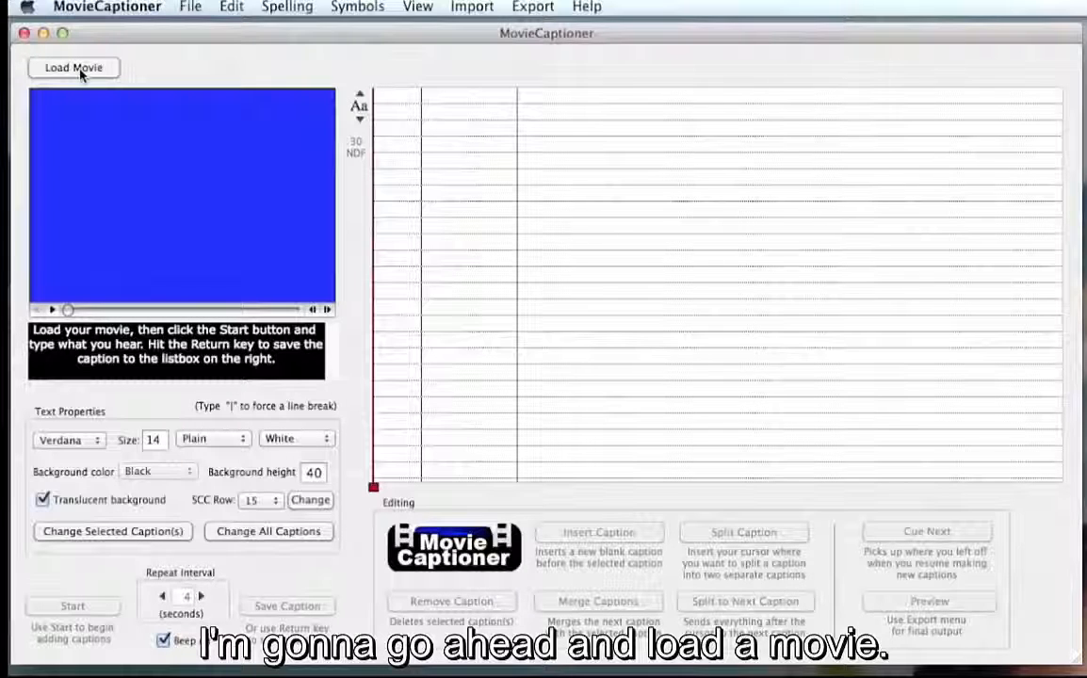
- Load the movie and save the captioning project as "AccessU12-caption class" in Documents
left_click(75, 68)
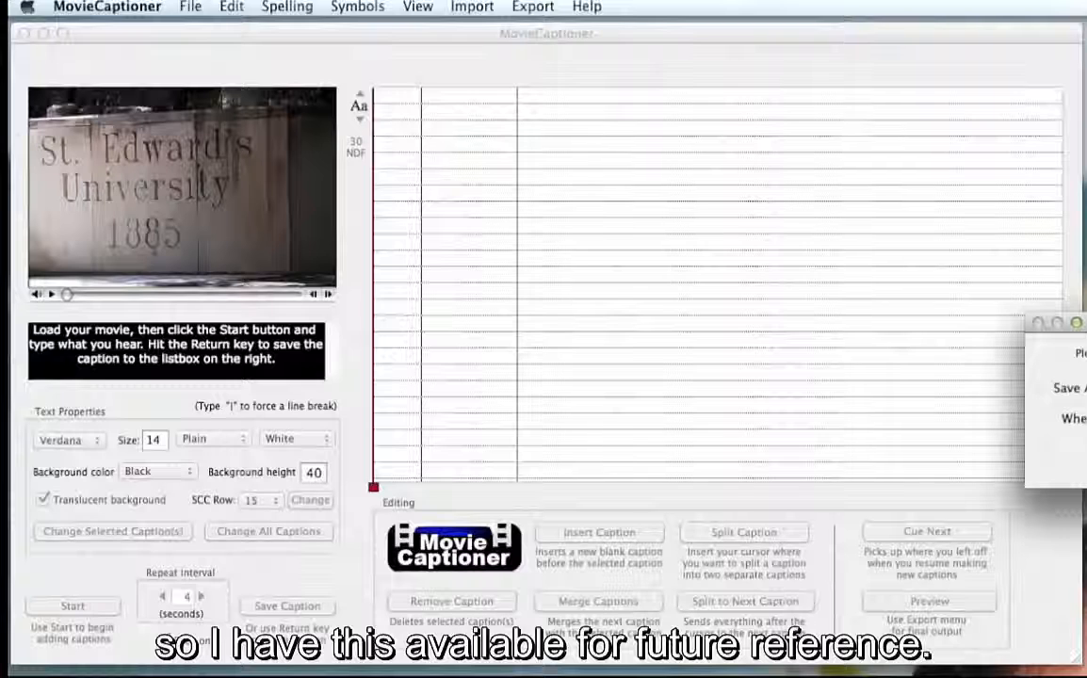
left_click_drag(1086, 323, 897, 264)
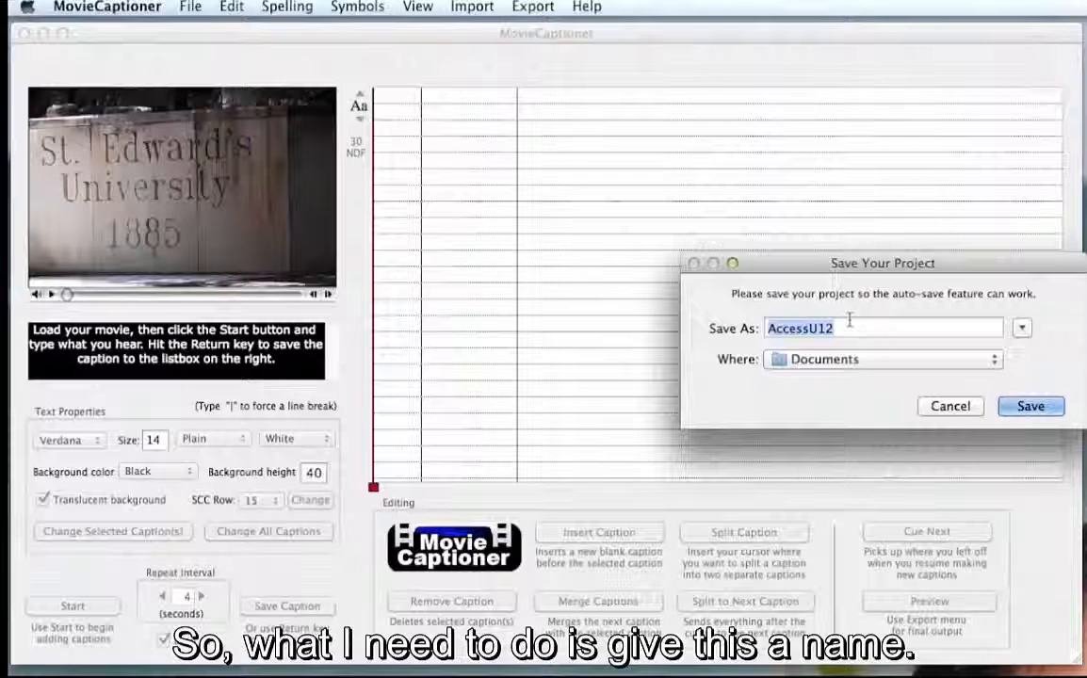
left_click(849, 321)
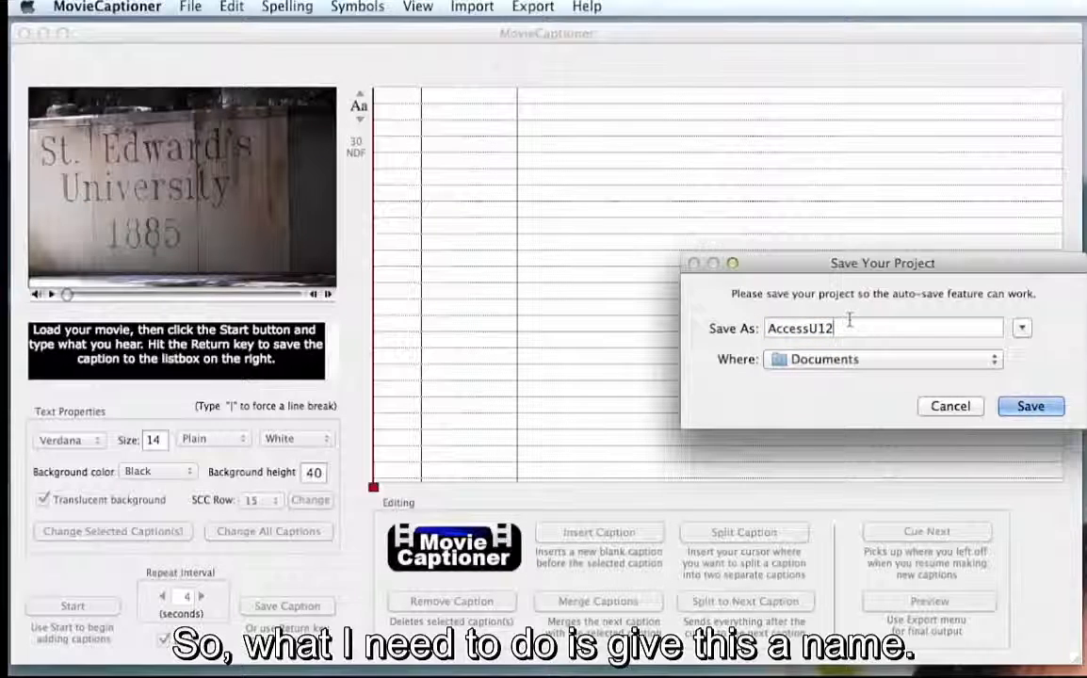
type("-")
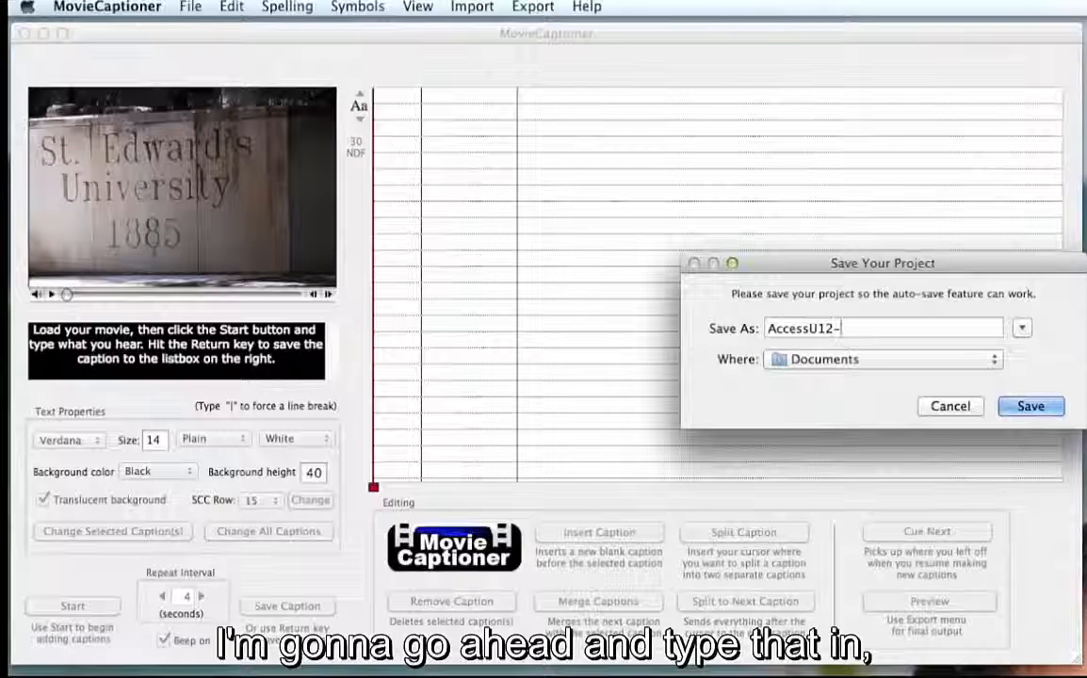
type("c")
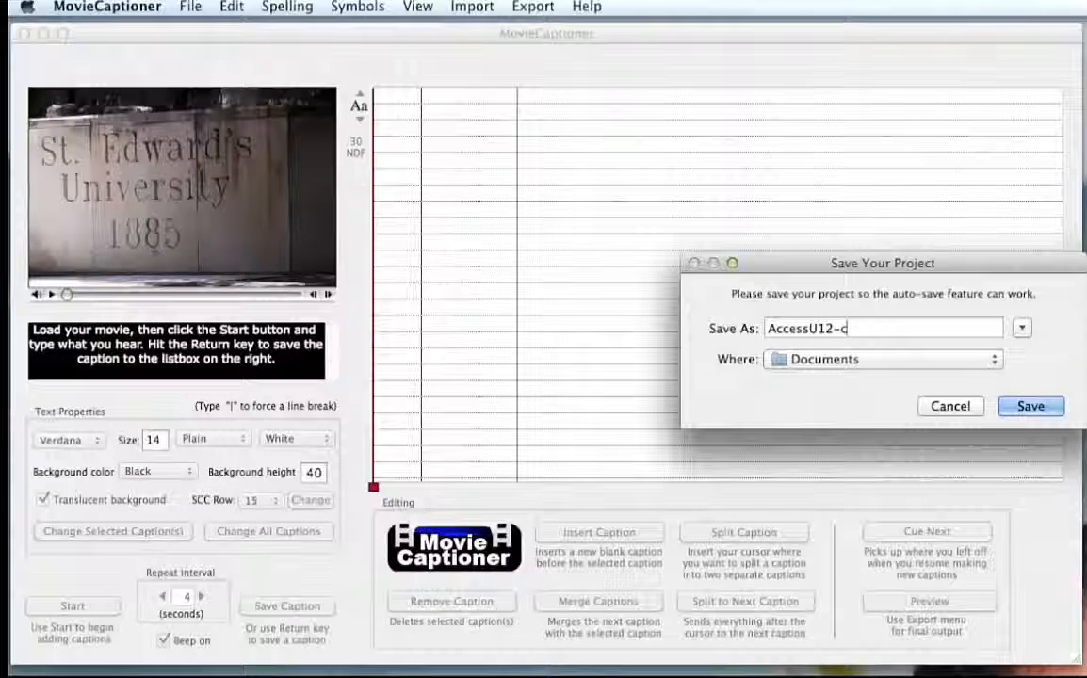
type("ap")
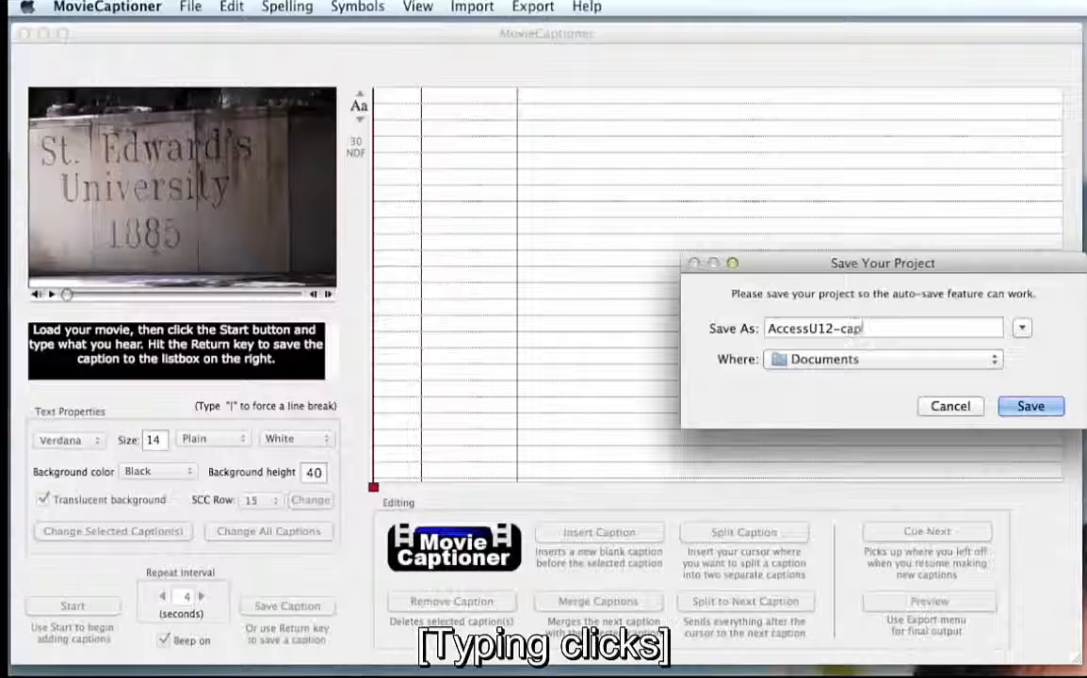
type("tion ")
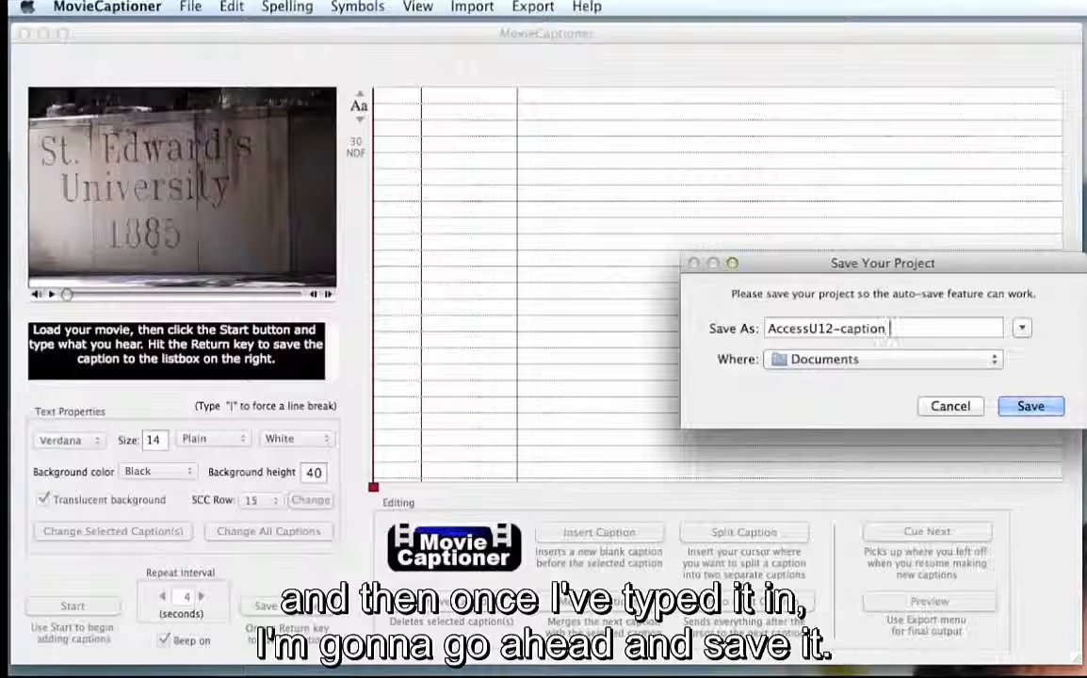
type("class")
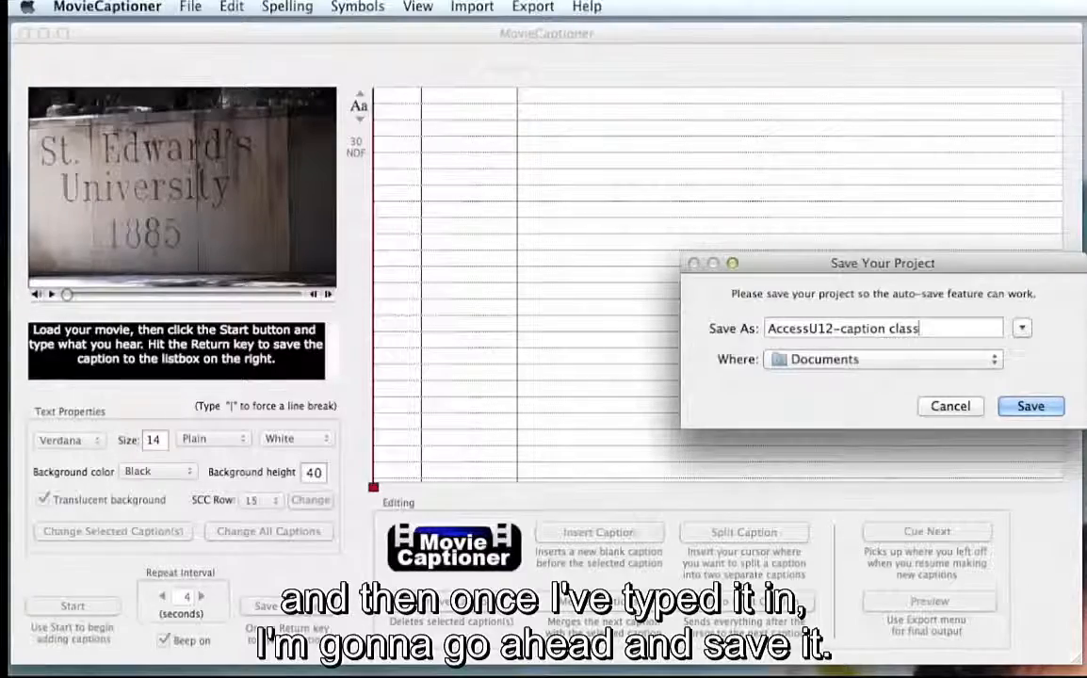
key("Return")
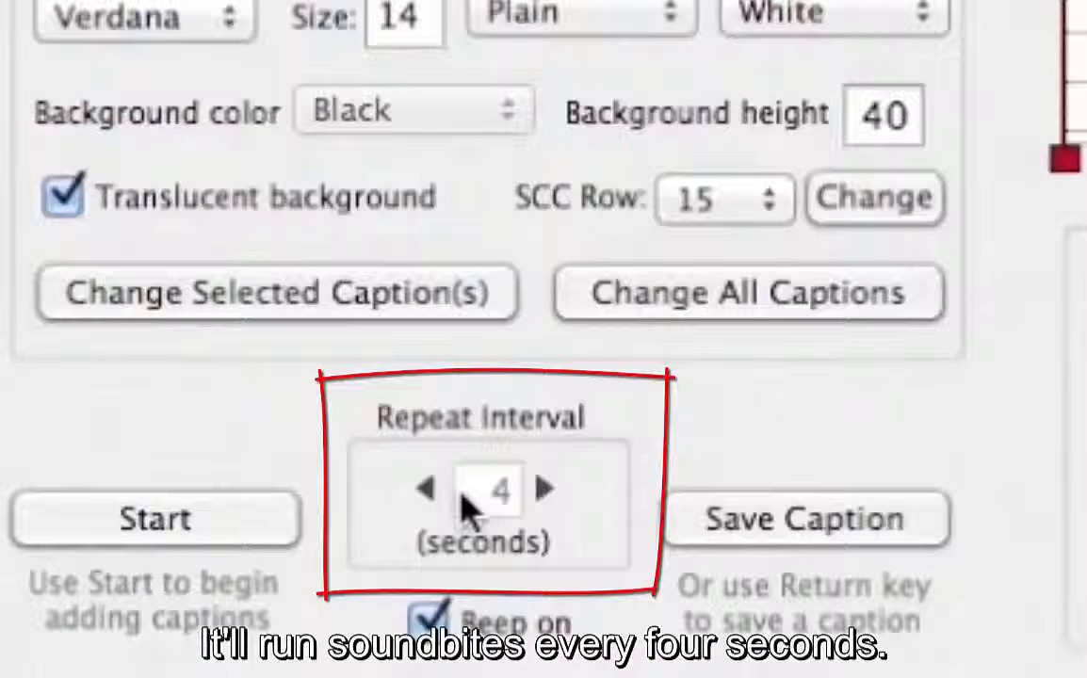
- Start captioning with the 4-second repeat interval and enter "may is a special time in austin, texas." as the first caption's text
left_click(270, 519)
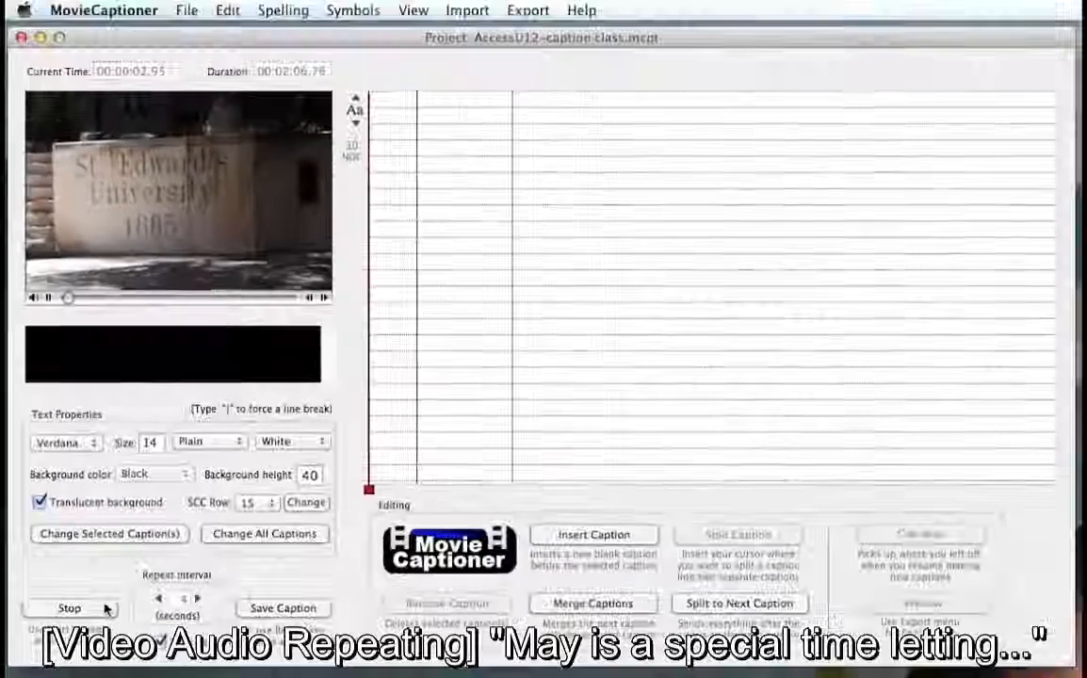
type("ma")
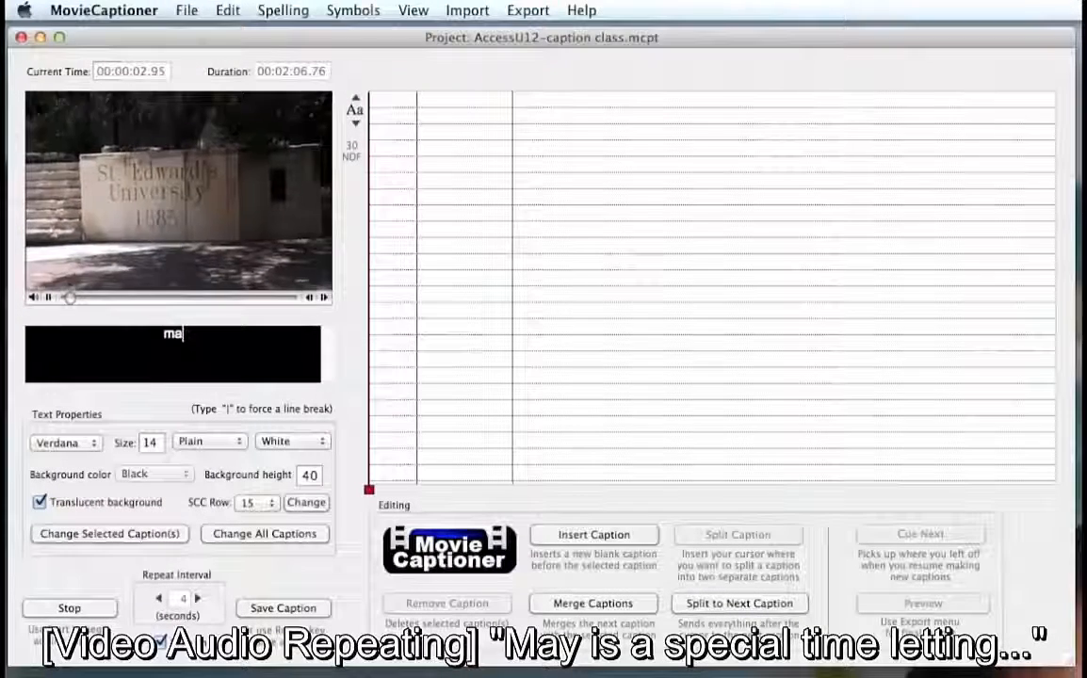
type("y i")
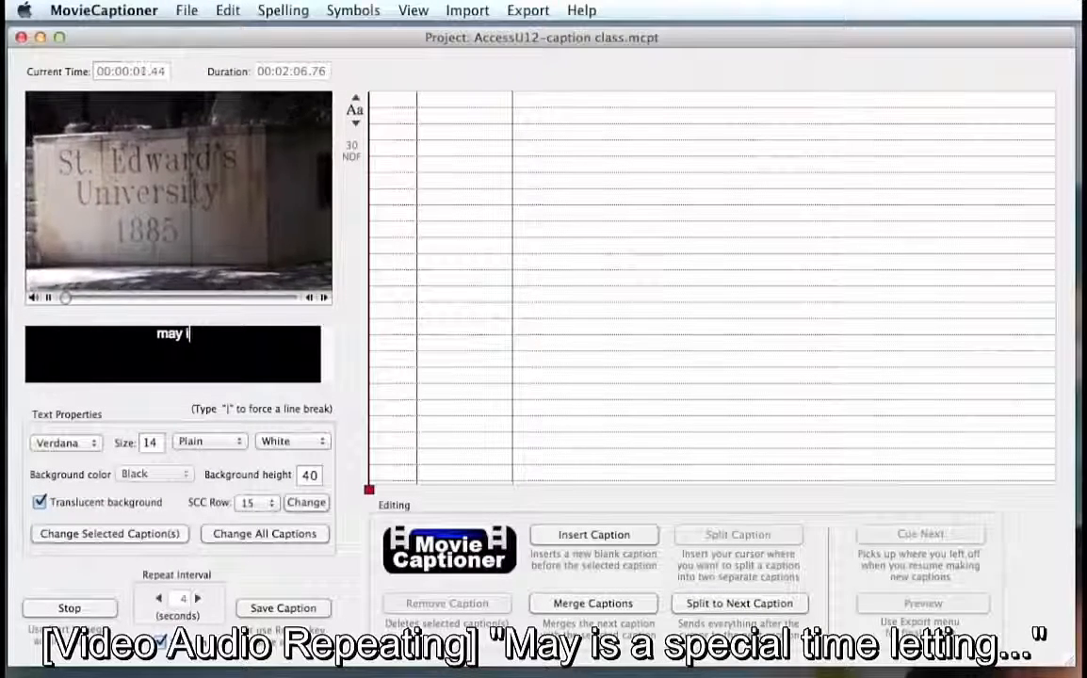
type("s a ")
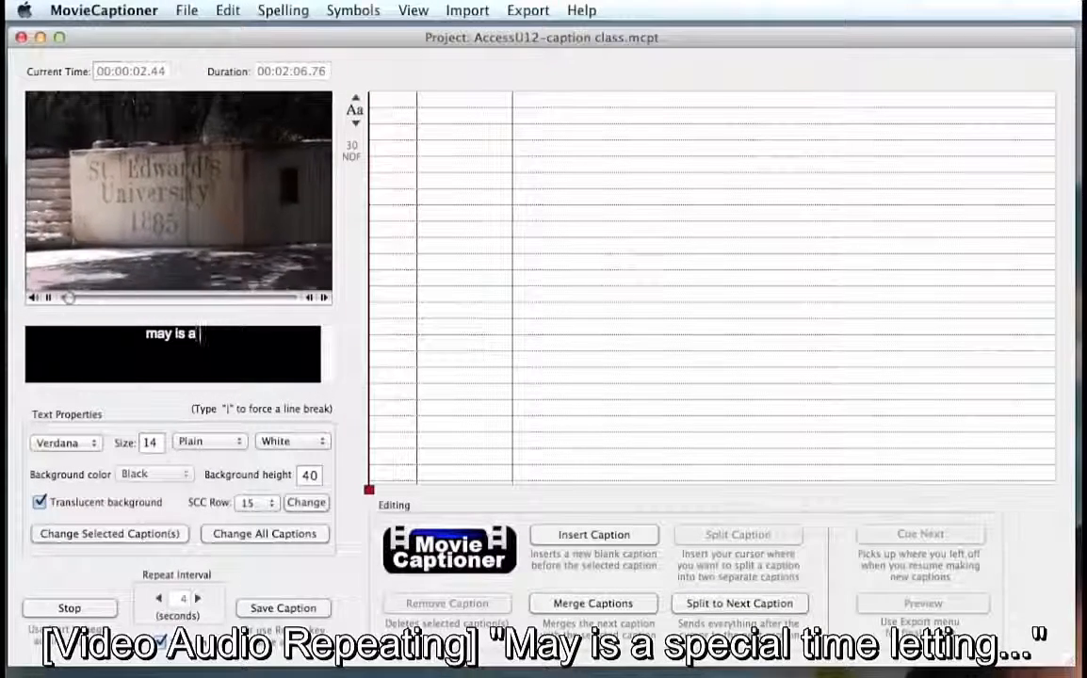
type("speci")
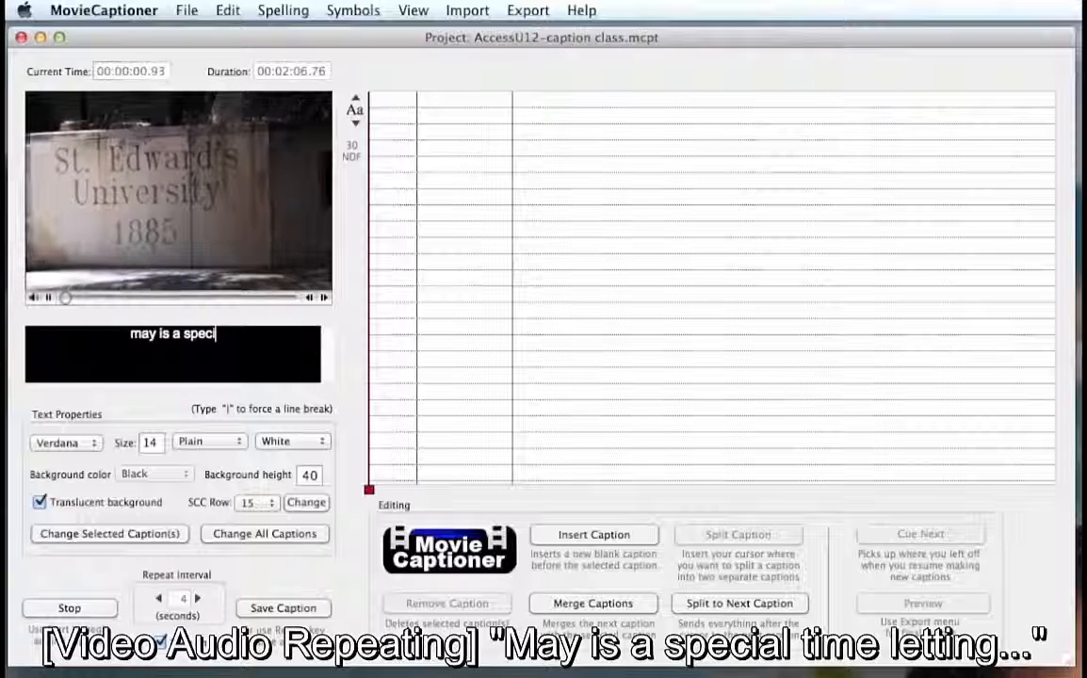
type("al ti")
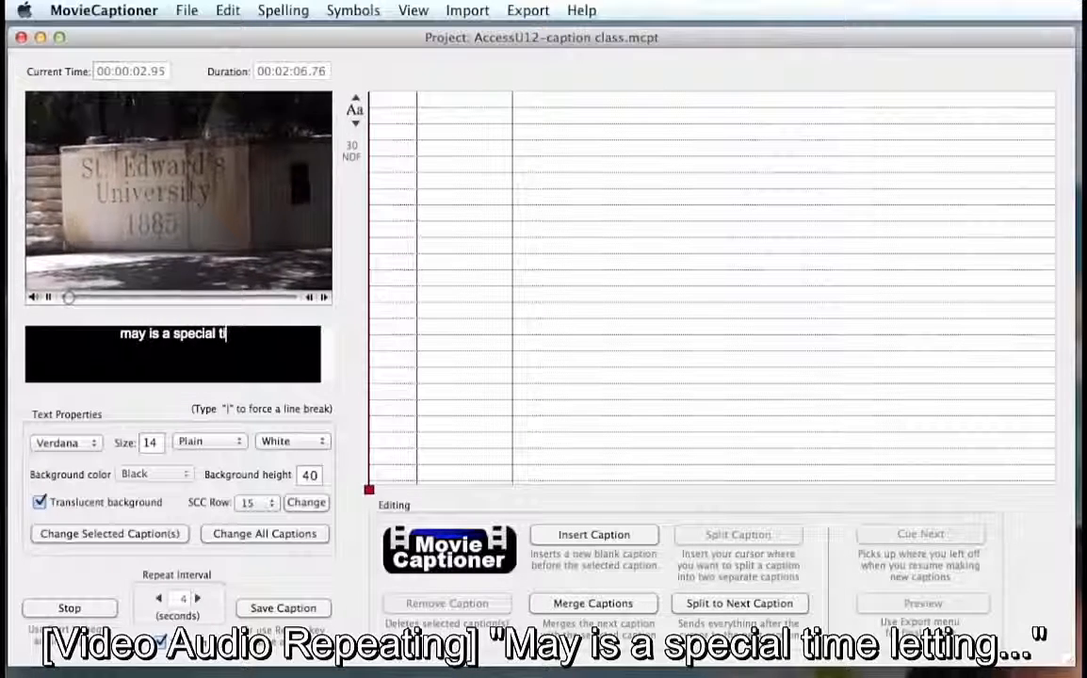
type("me ln")
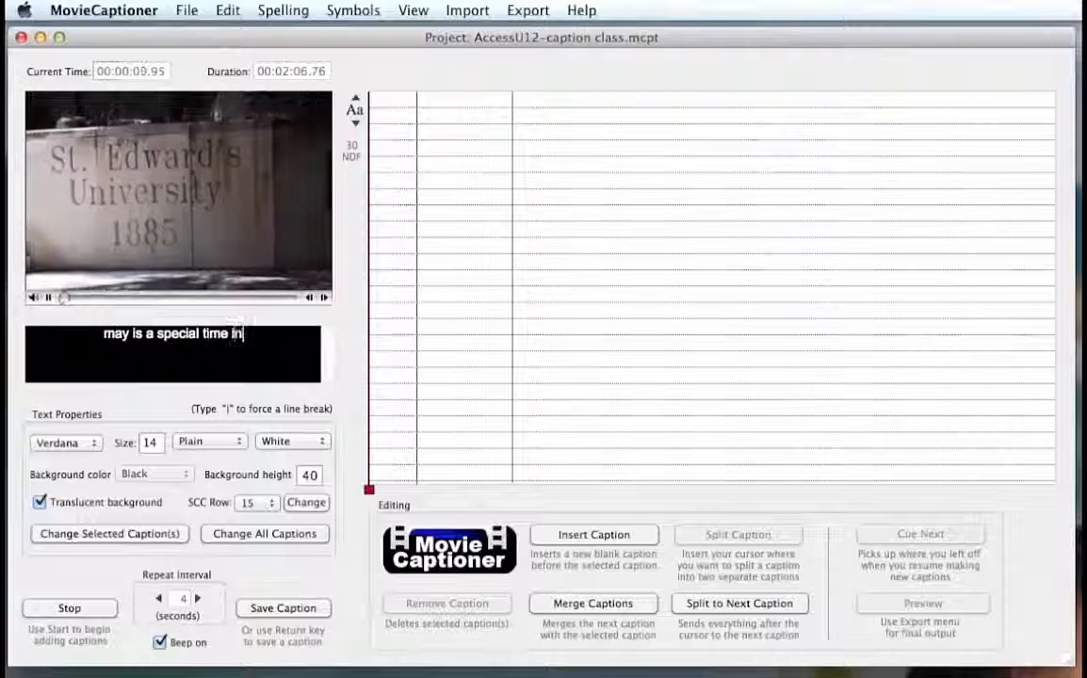
type(" aust")
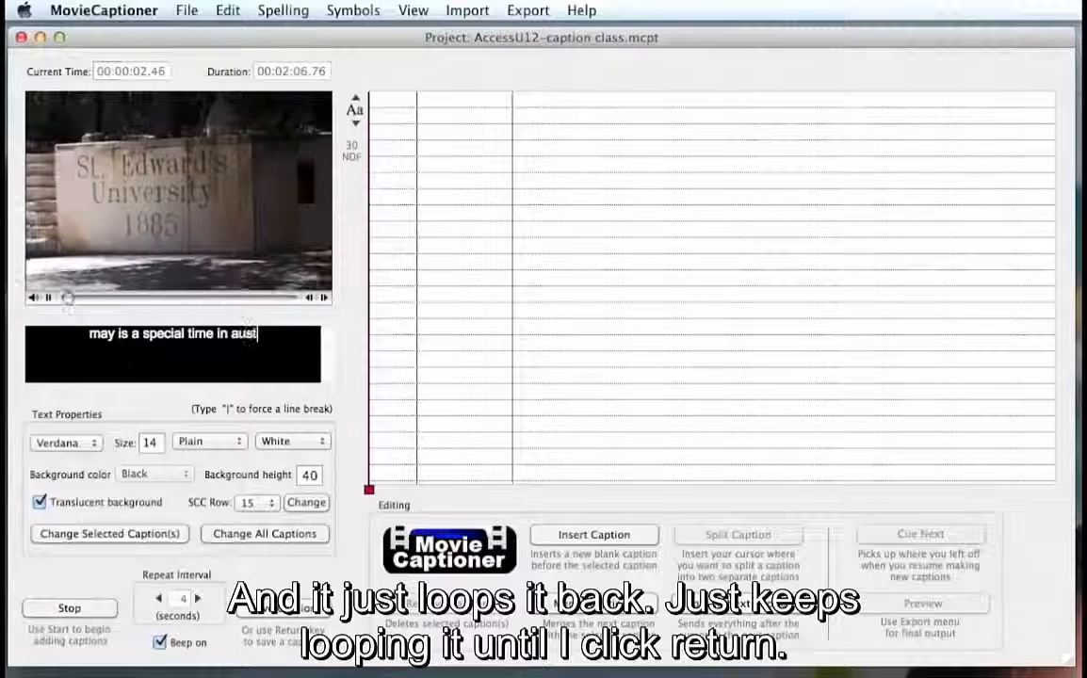
type("in, t")
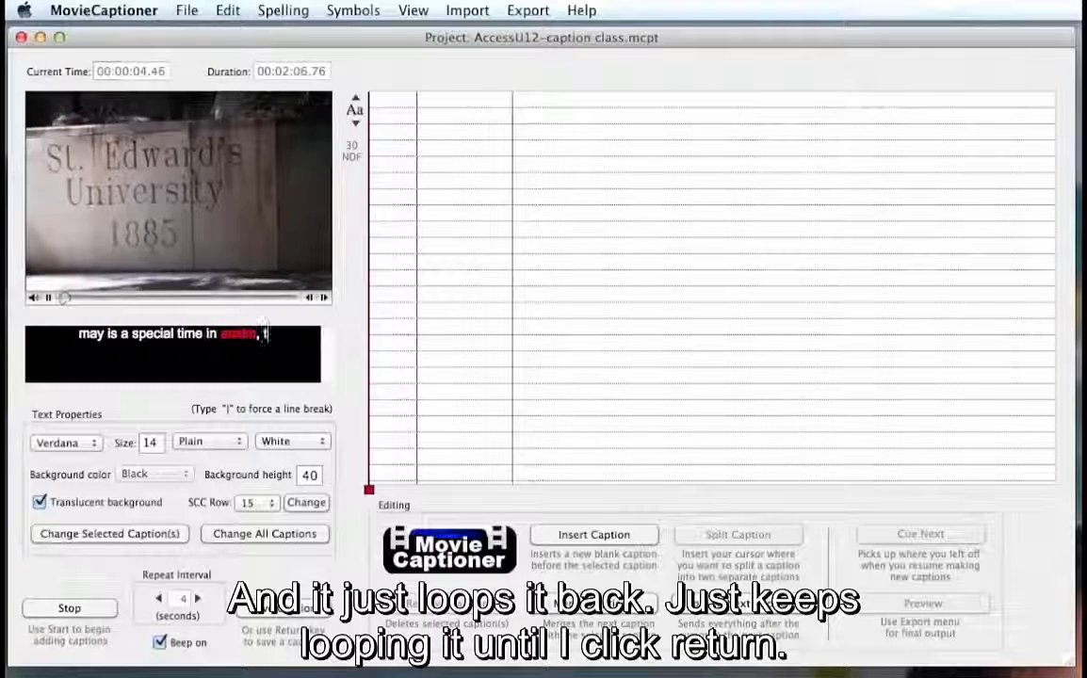
type("exas")
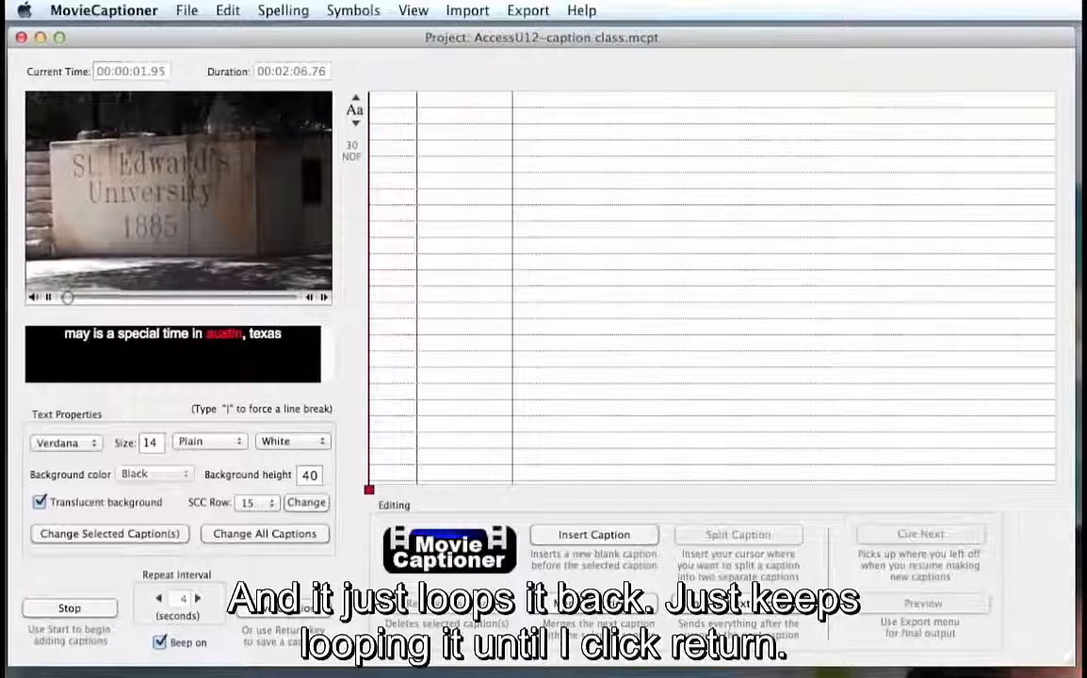
type(".")
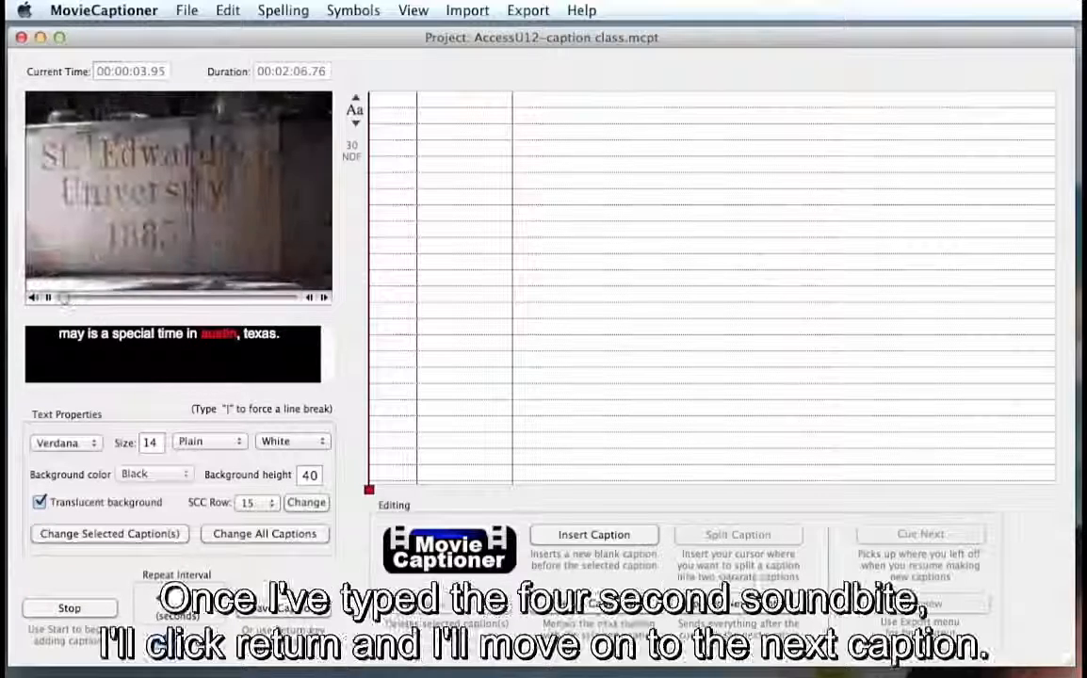
type("  The we")
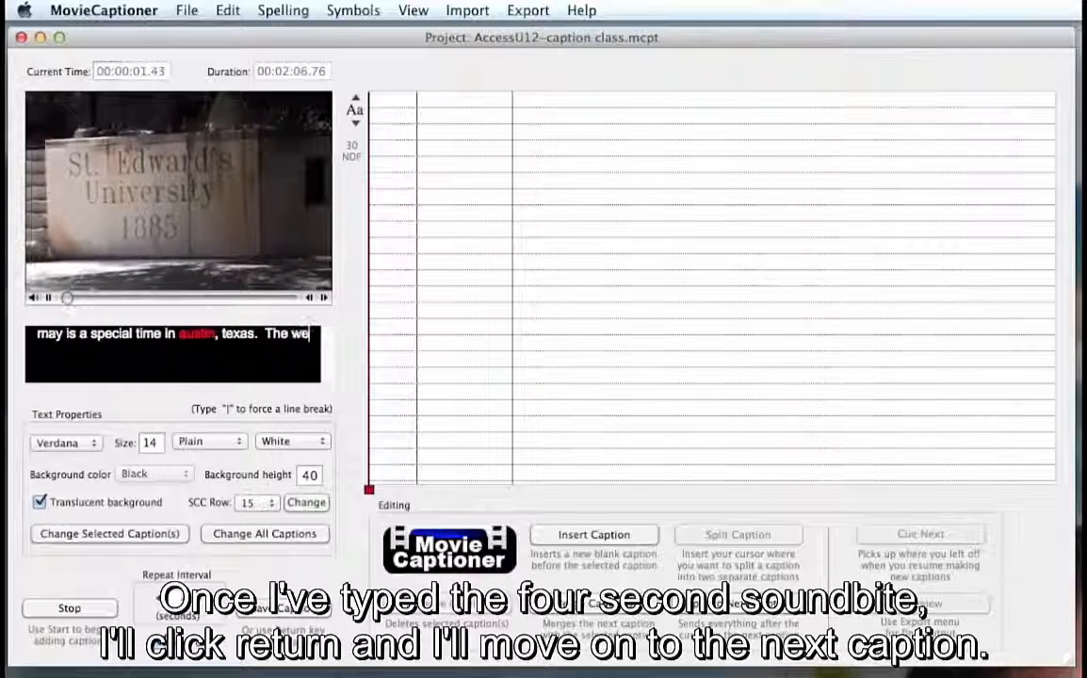
type("ather ")
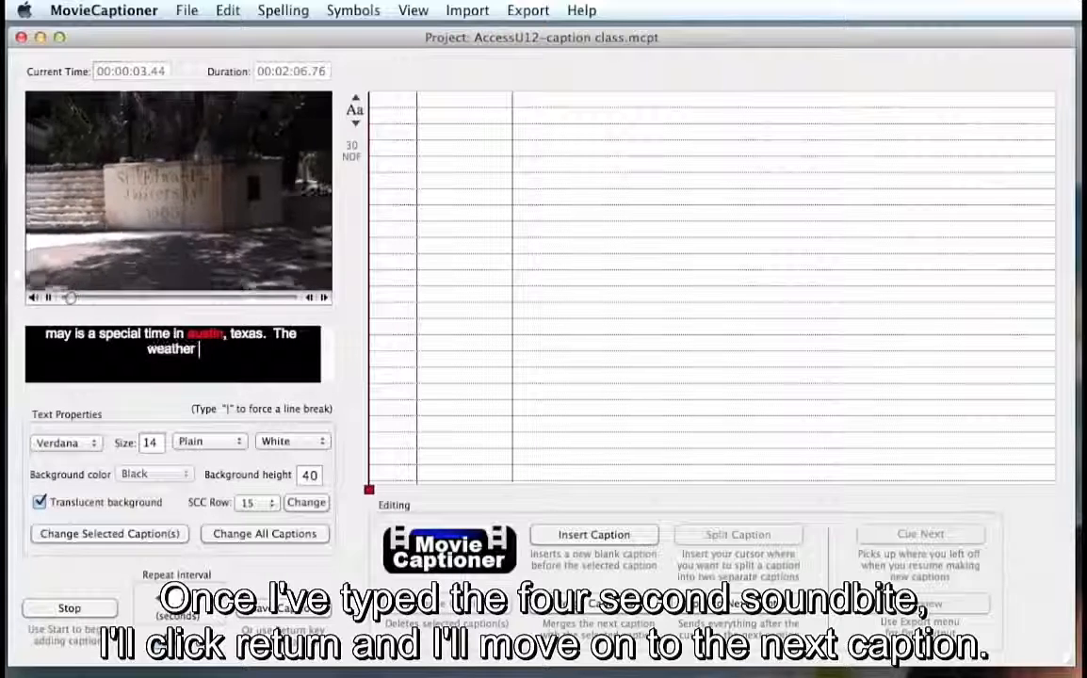
type("is co")
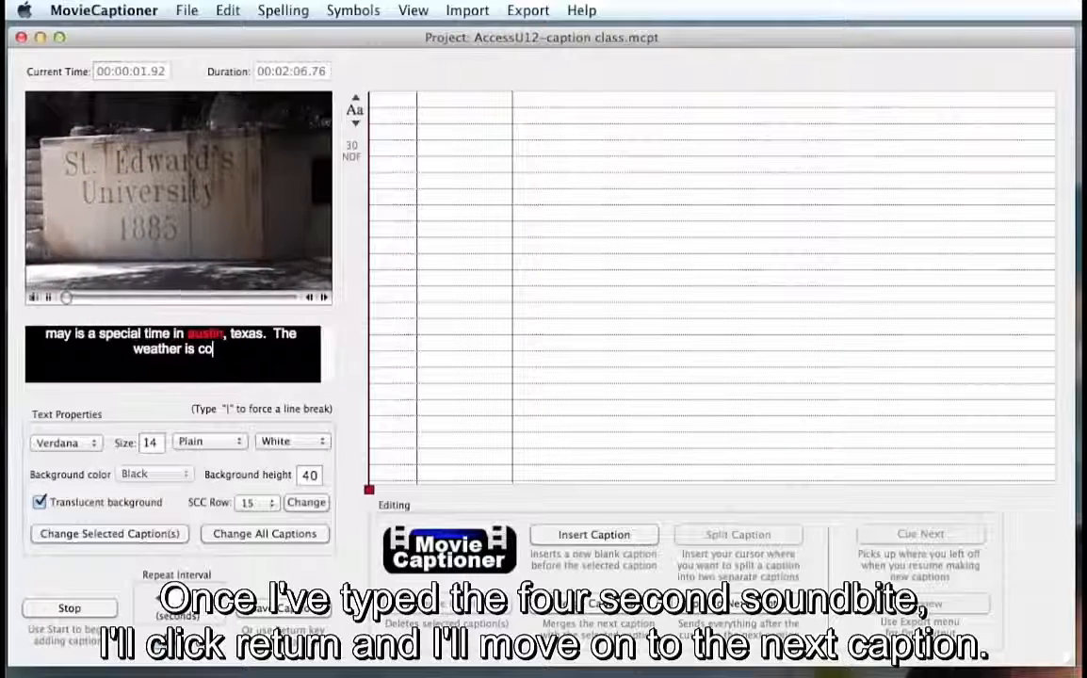
type("ol")
- Complete the first caption with "The weather is cool" and save it to the caption list
key("Return")
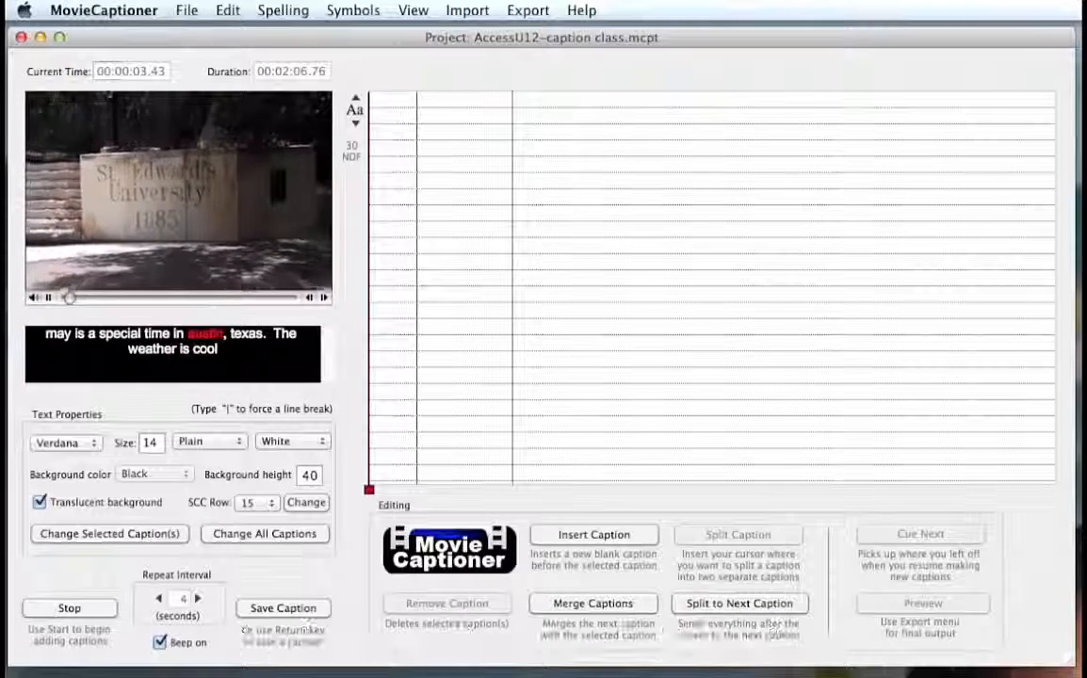
key("Return")
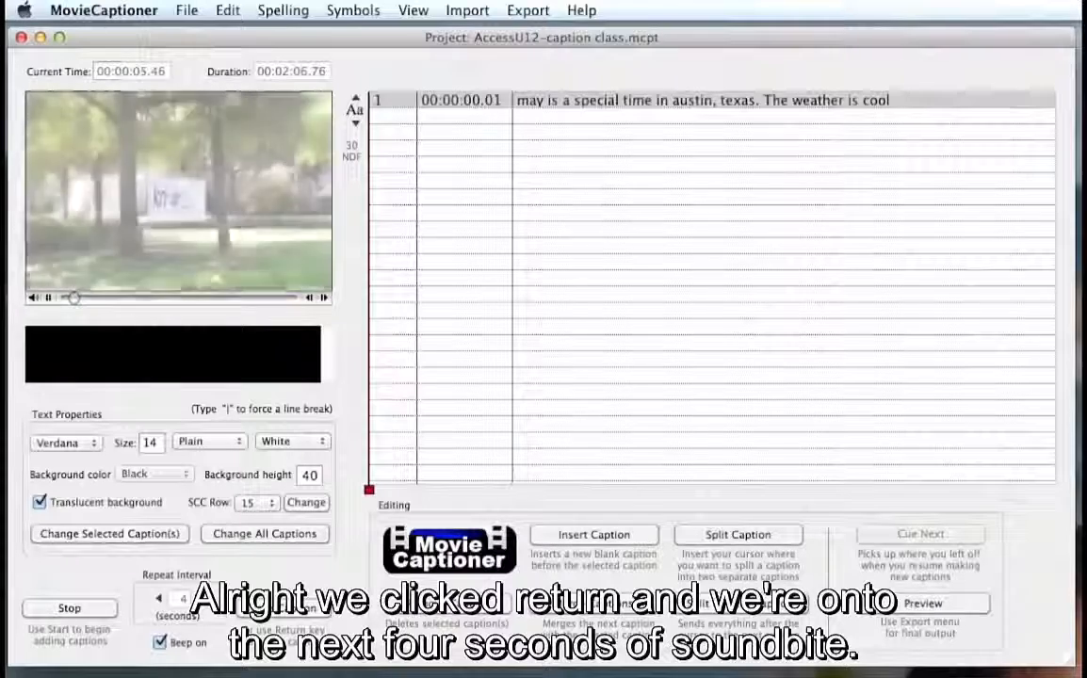
- Begin the second caption with the text "students take a break and"
type("atudo")
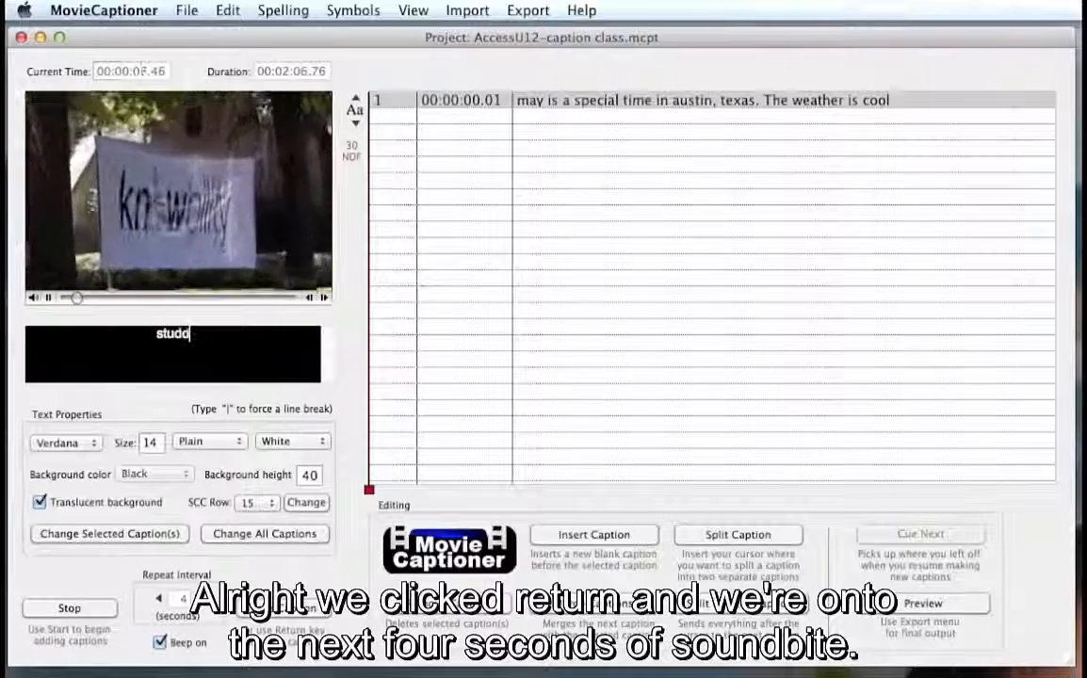
key("BackSpace")
type("ents")
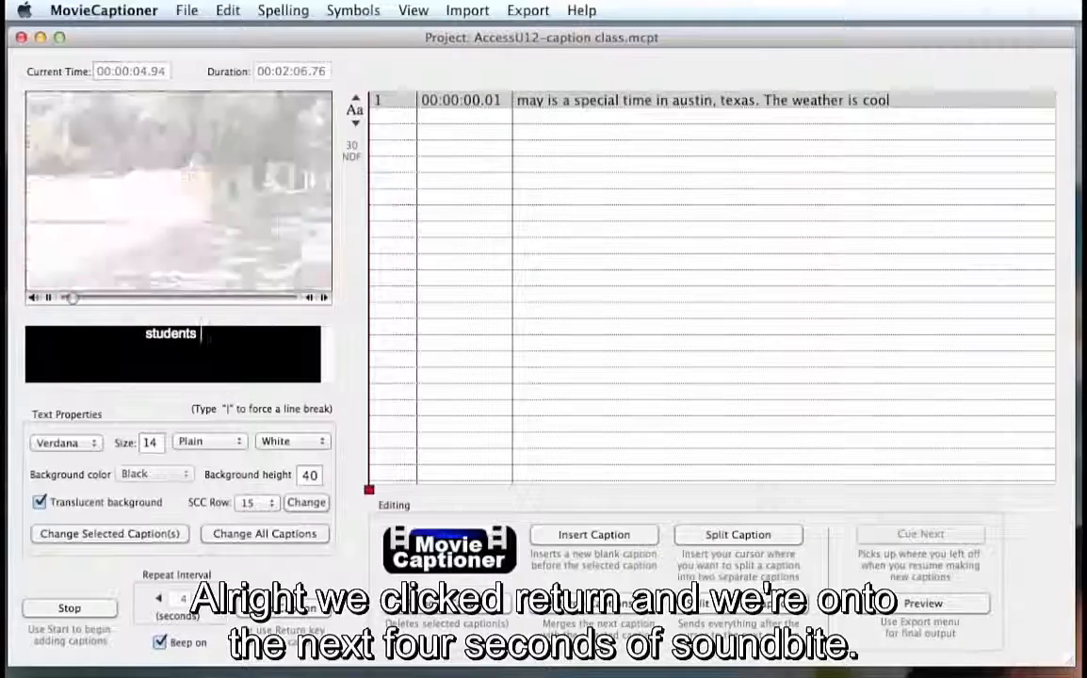
type(" take a b")
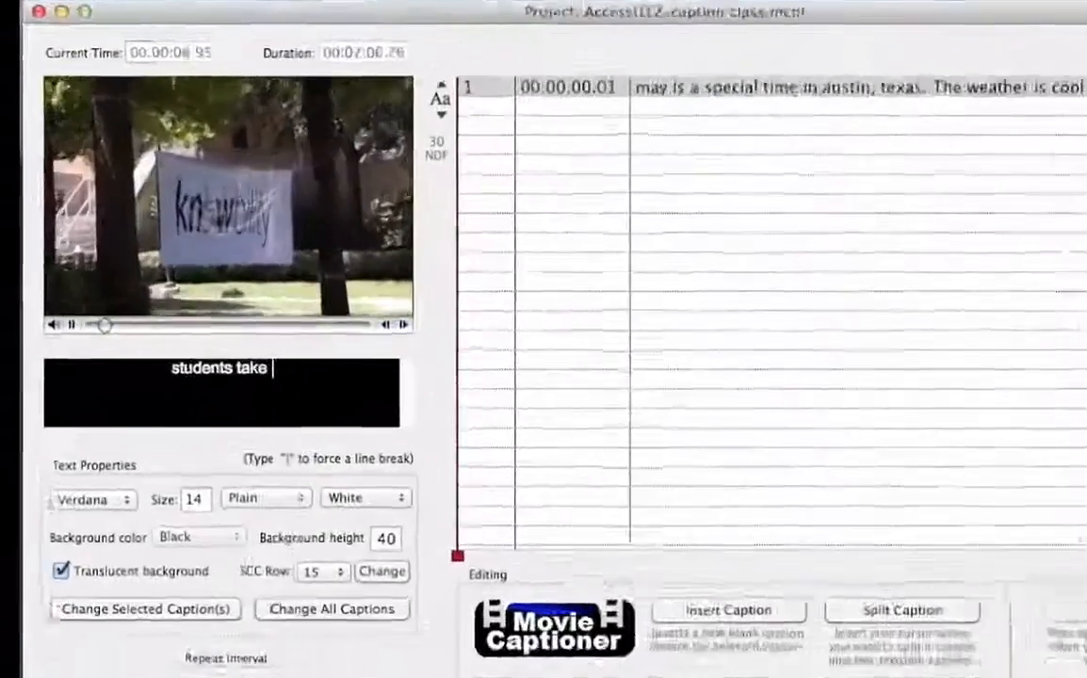
type("rea")
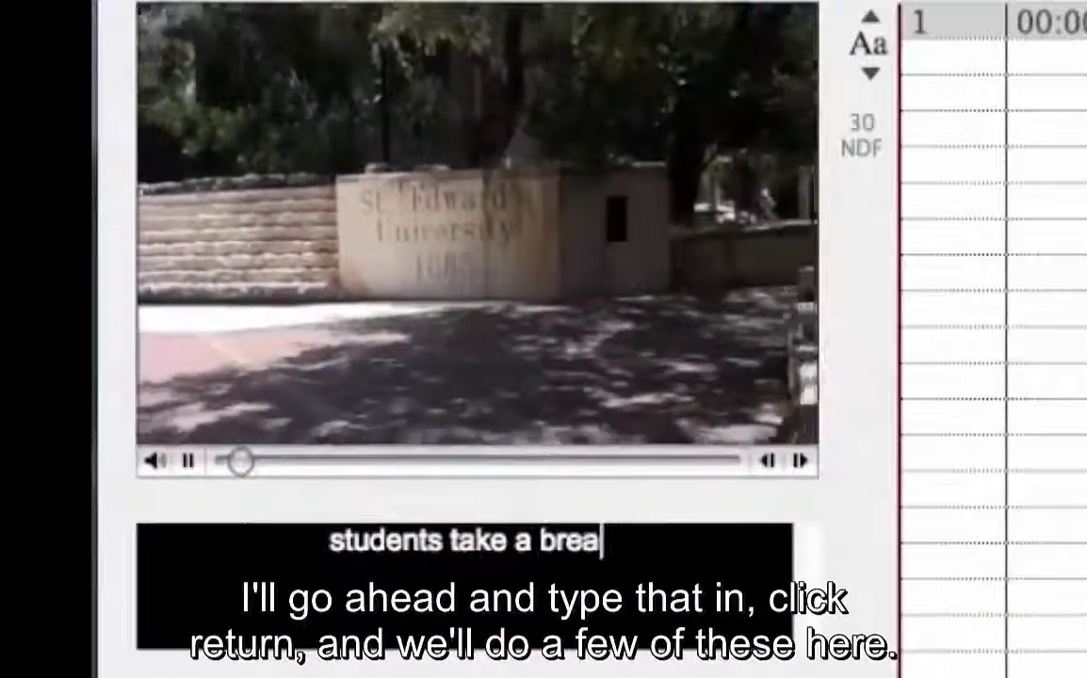
type("k an")
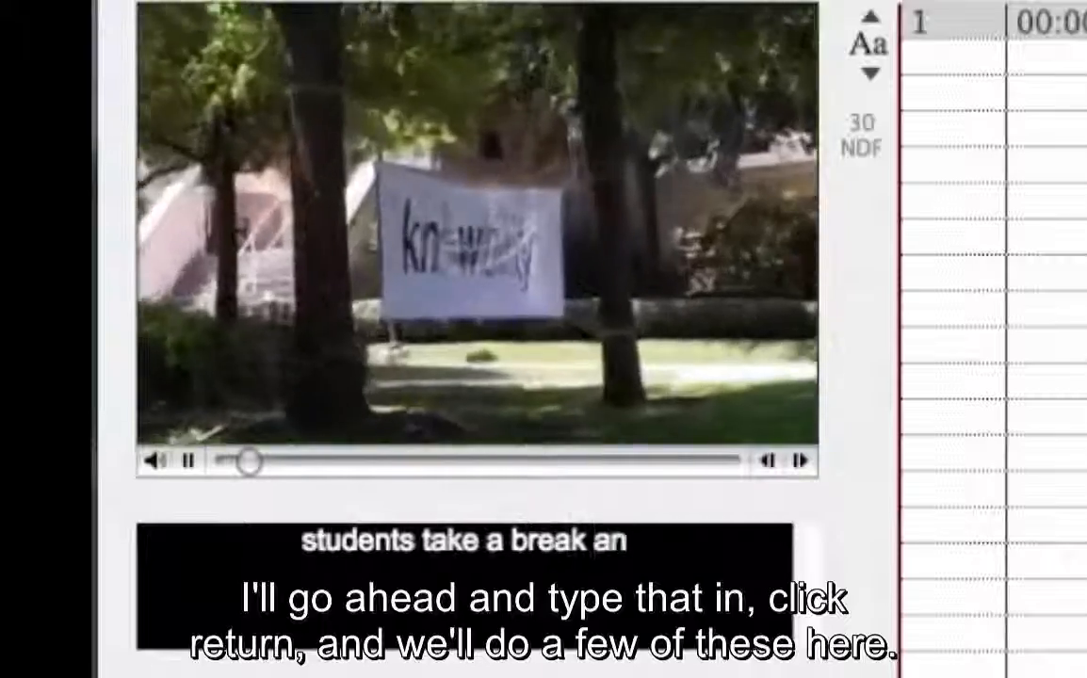
type("d St")
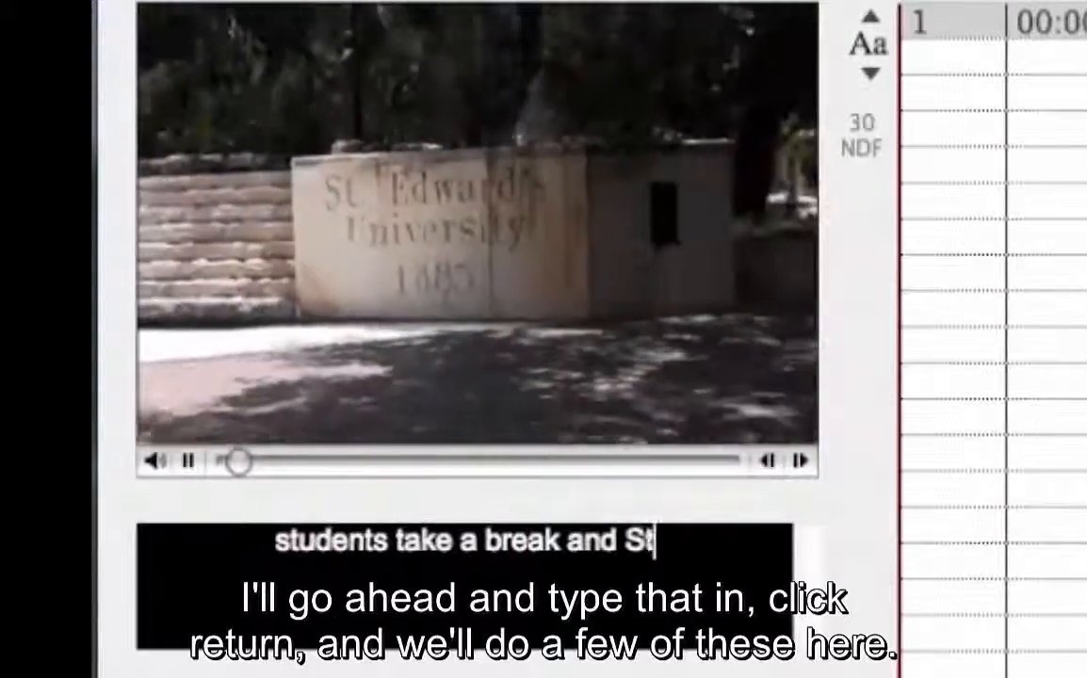
type(". R")
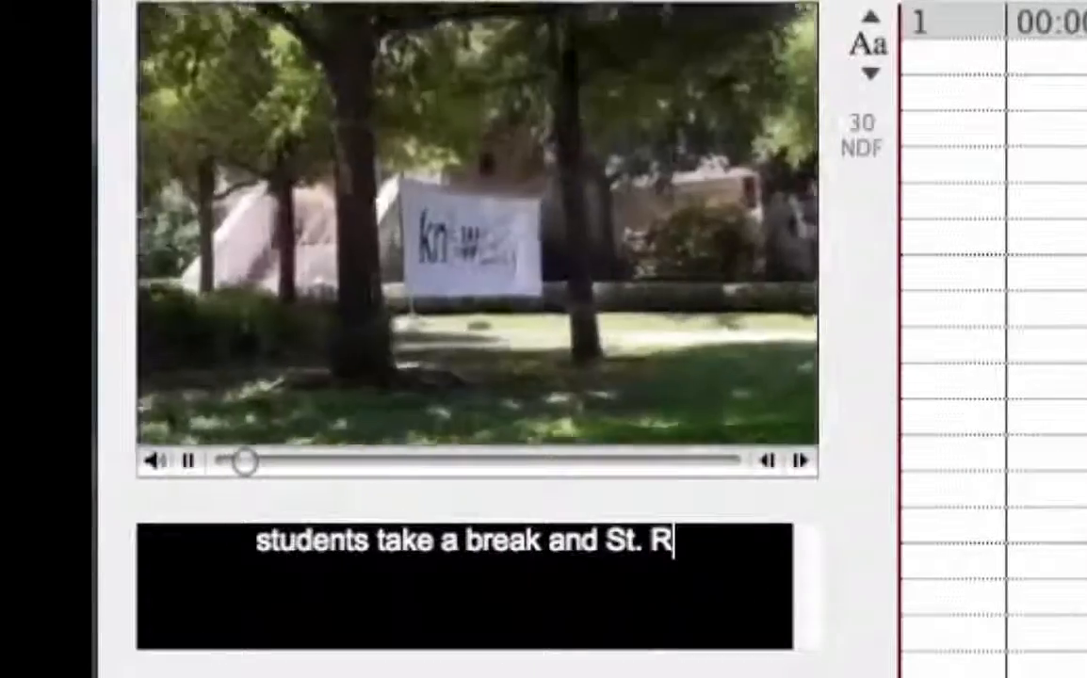
- Continue the second caption's text with "St. Edwards Niversity"
key("BackSpace")
type("Edw")
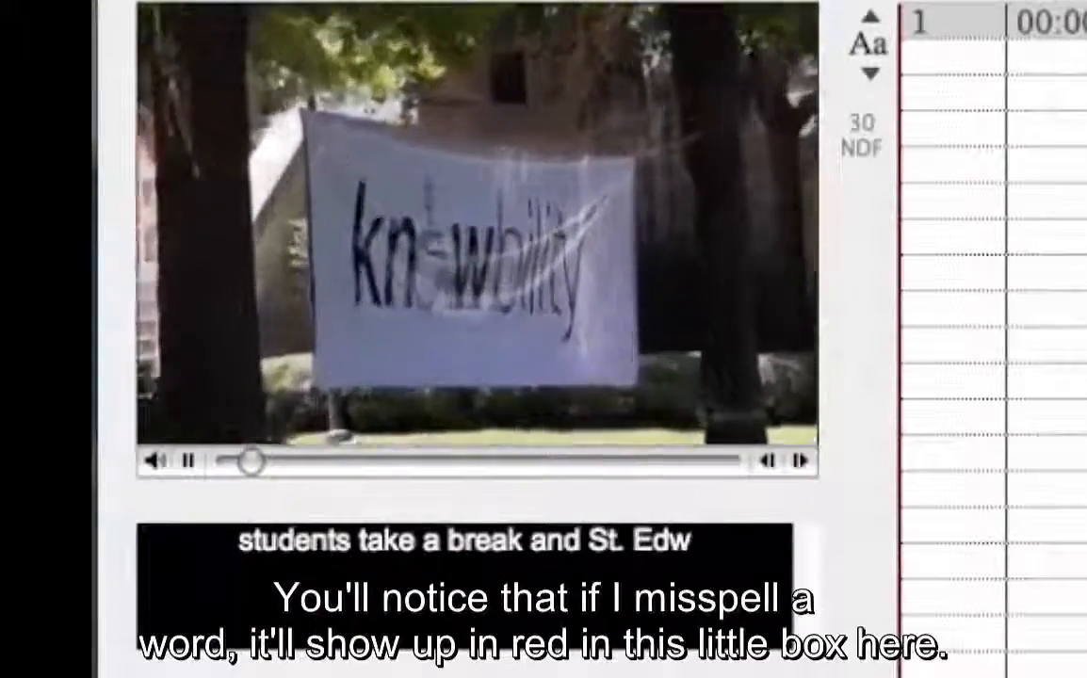
type("ards")
type(" N")
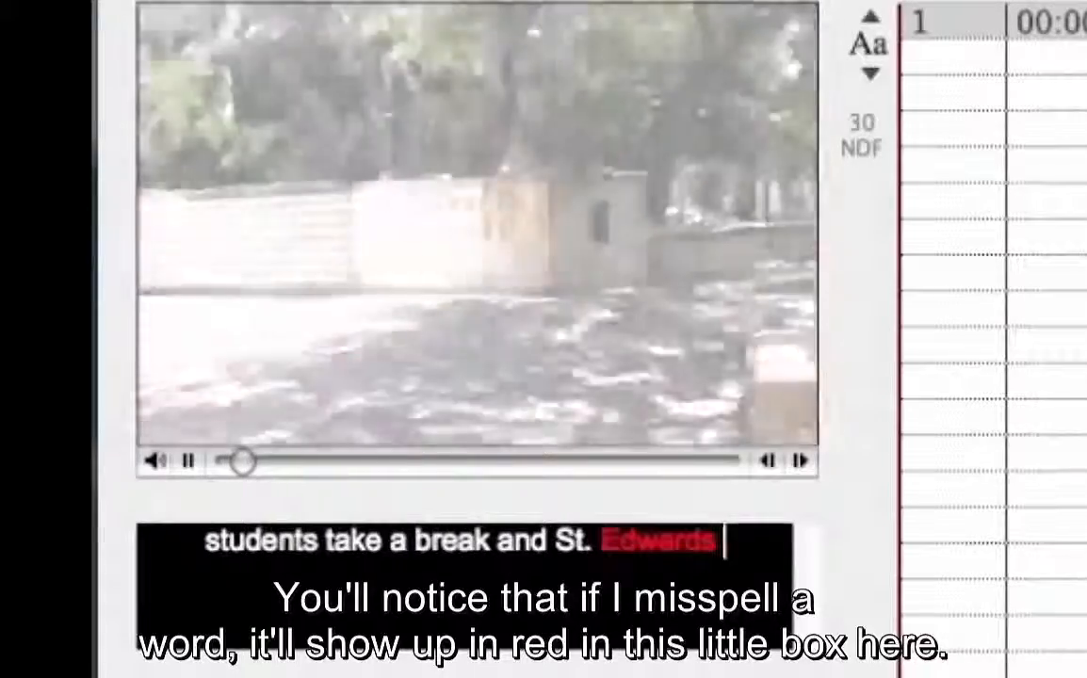
type("iversi")
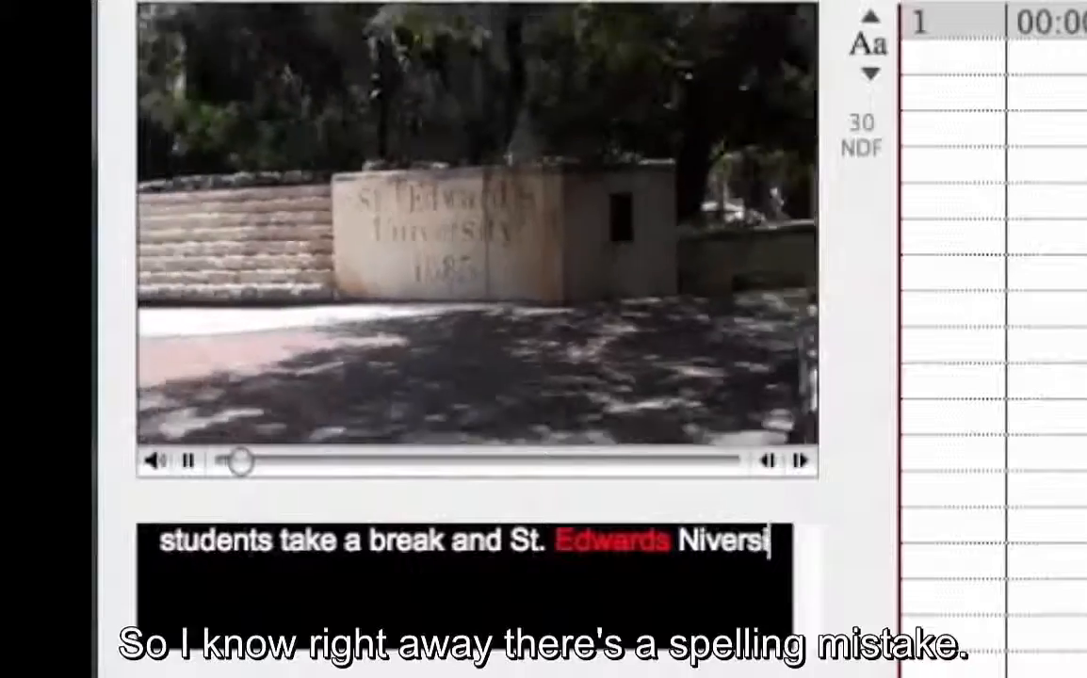
type("ty")
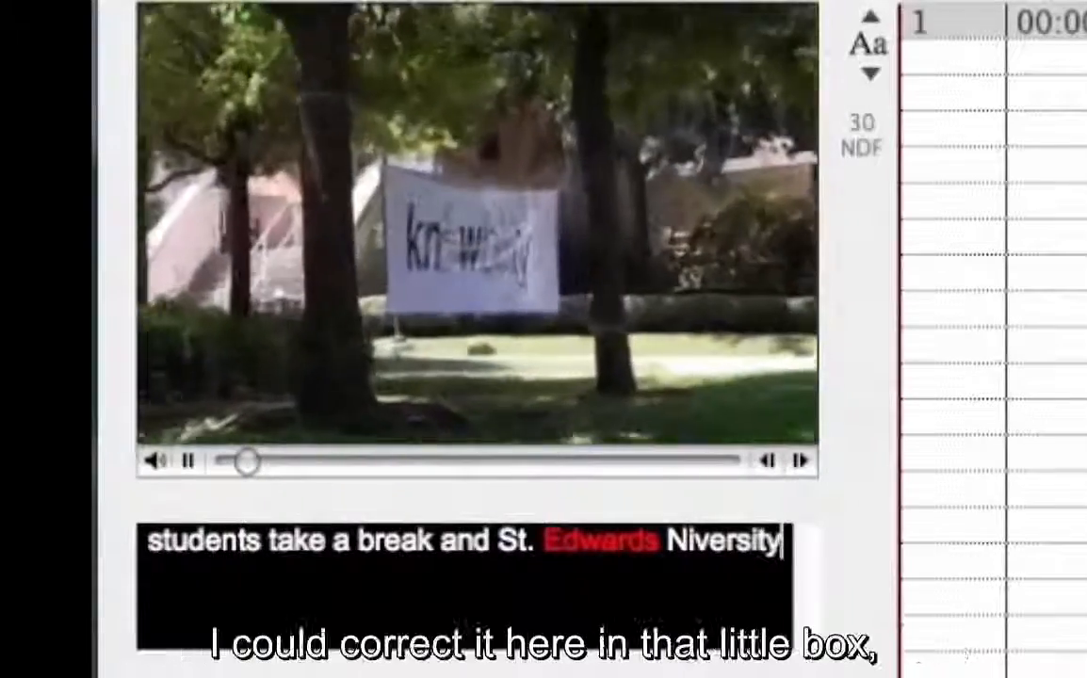
type(" t")
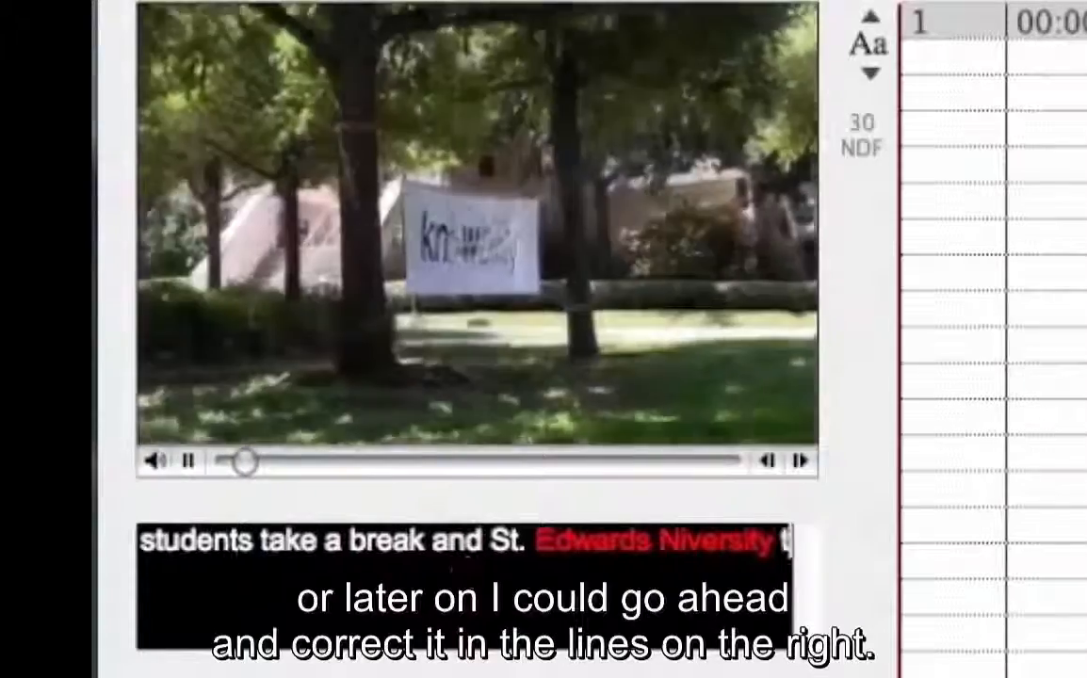
type("urns")
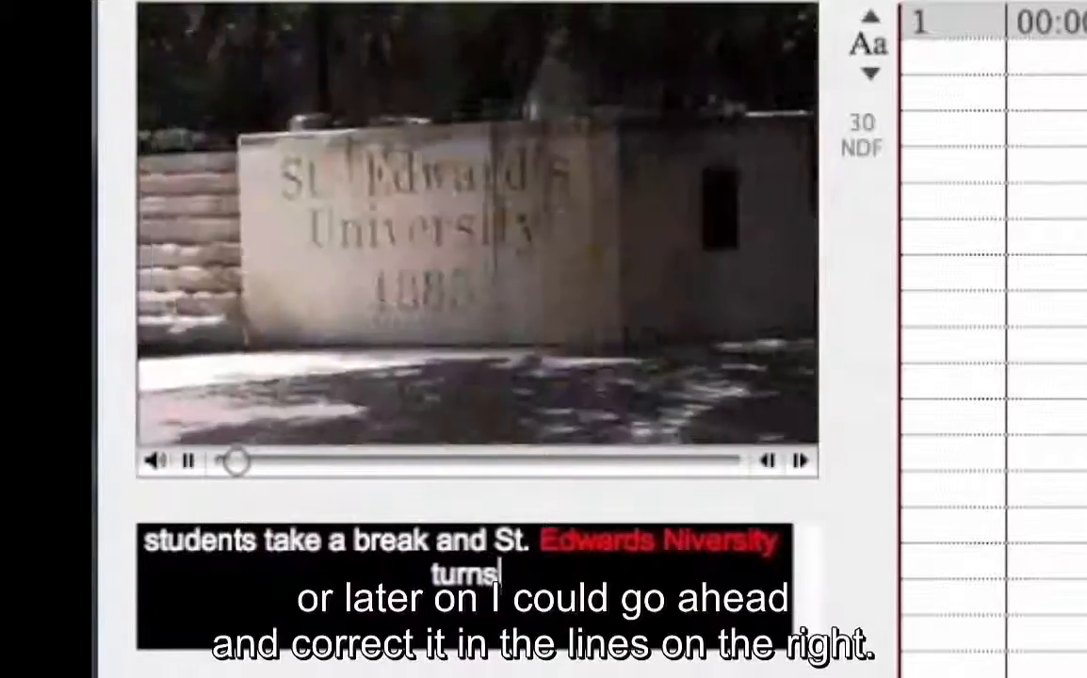
type(" its")
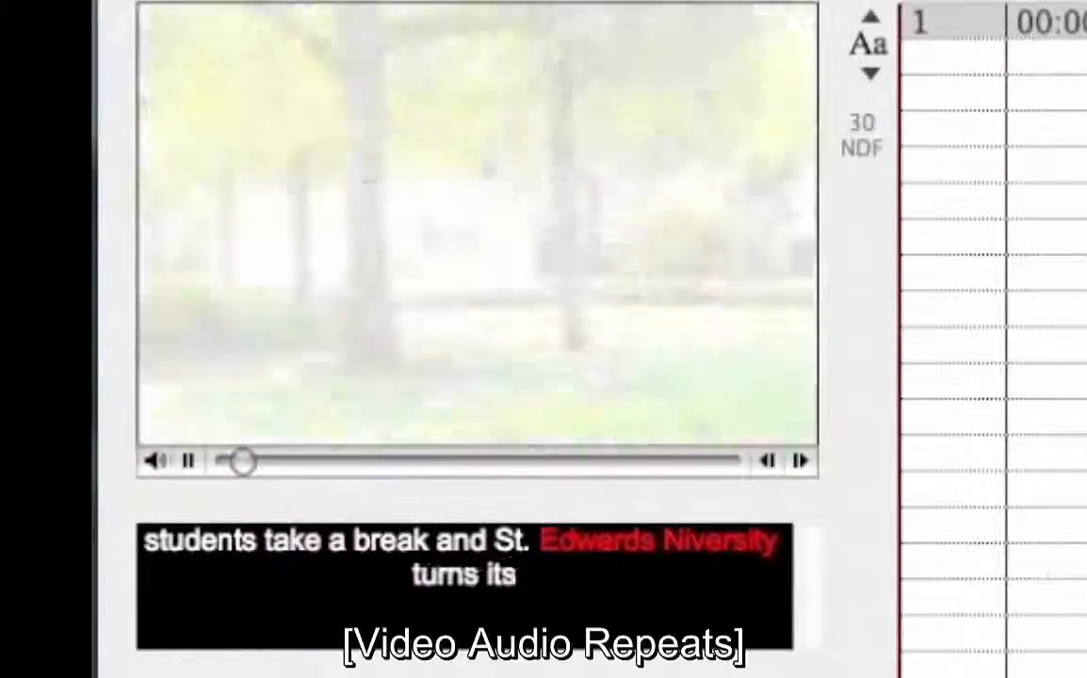
type(" lovely")
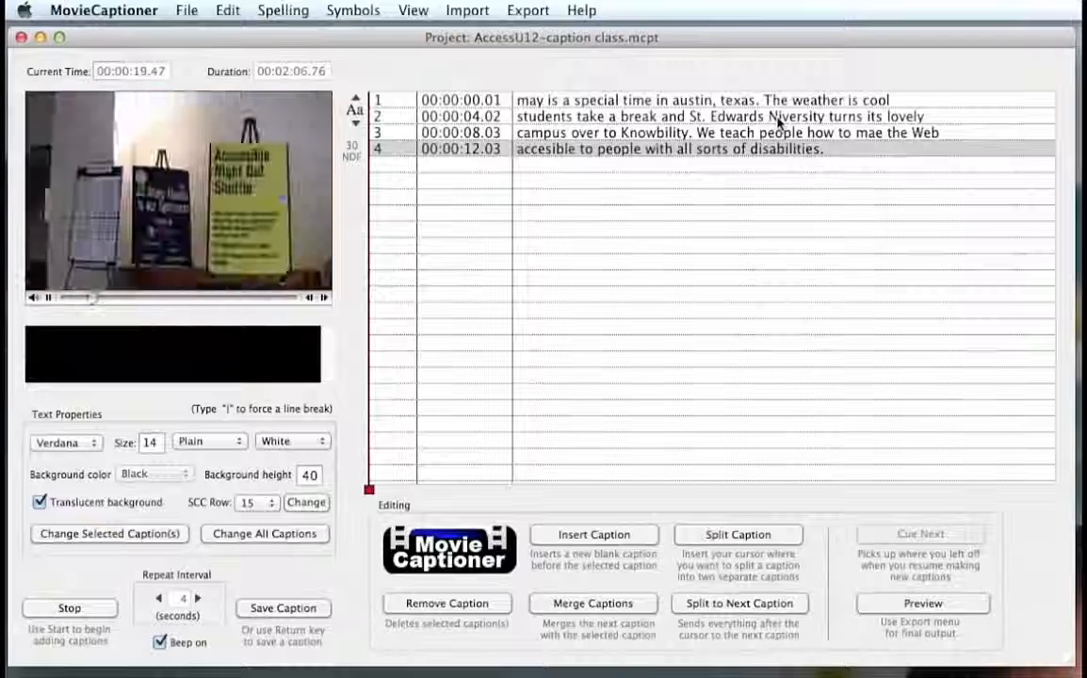
- Correct the misspelled "Niversity" to "University" in the second caption of the list
left_click(778, 119)
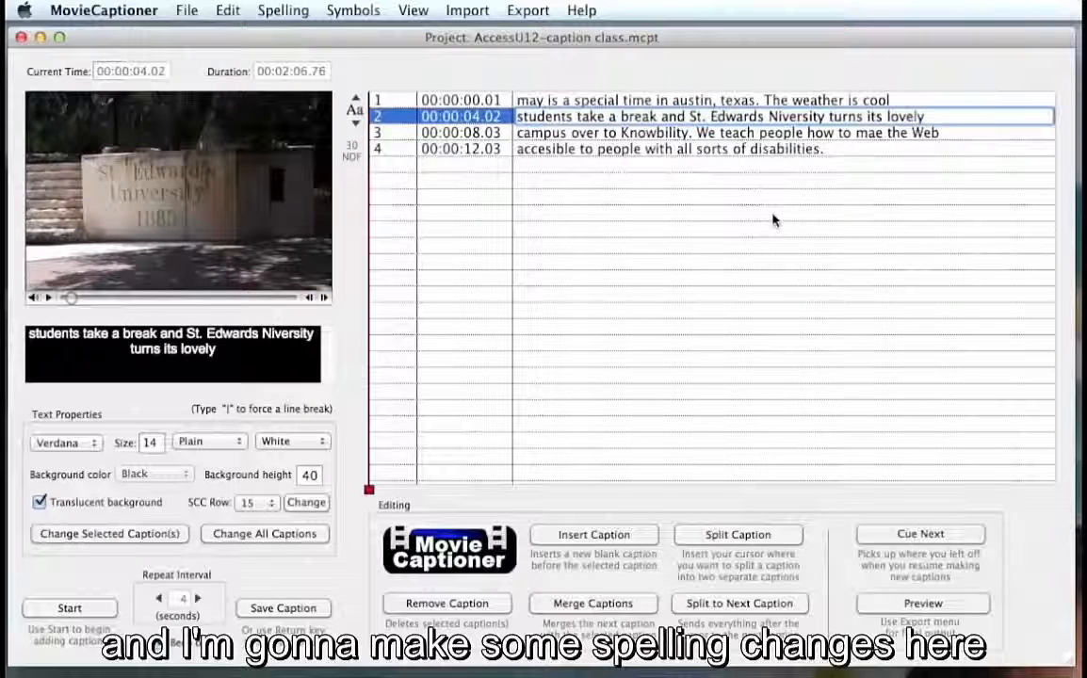
key("BackSpace")
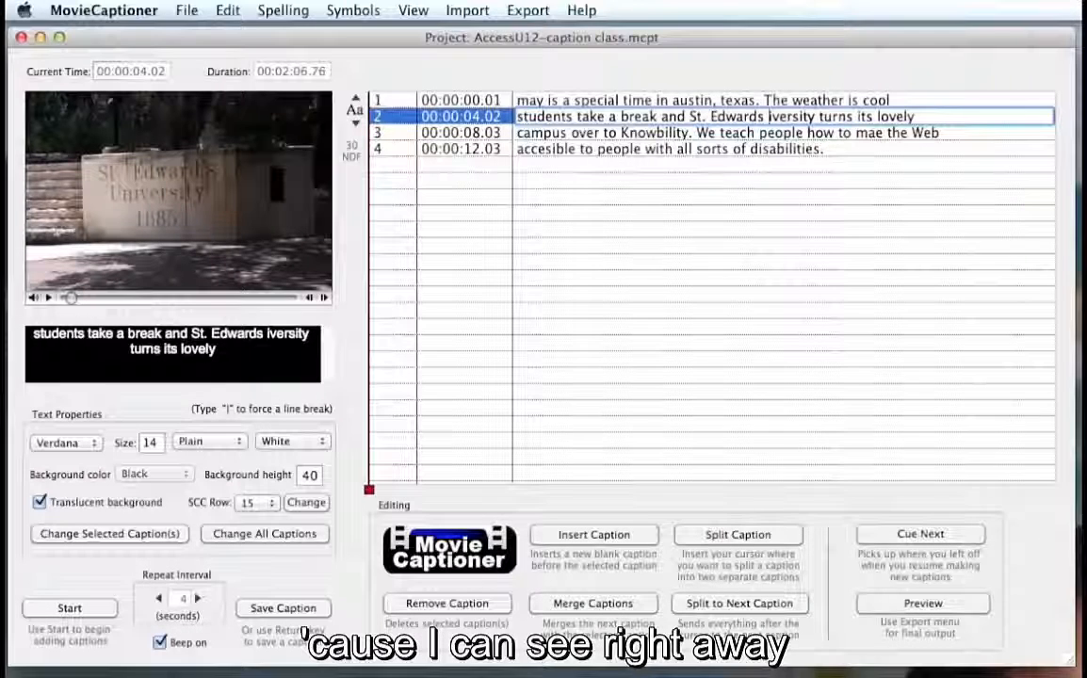
type("Ub")
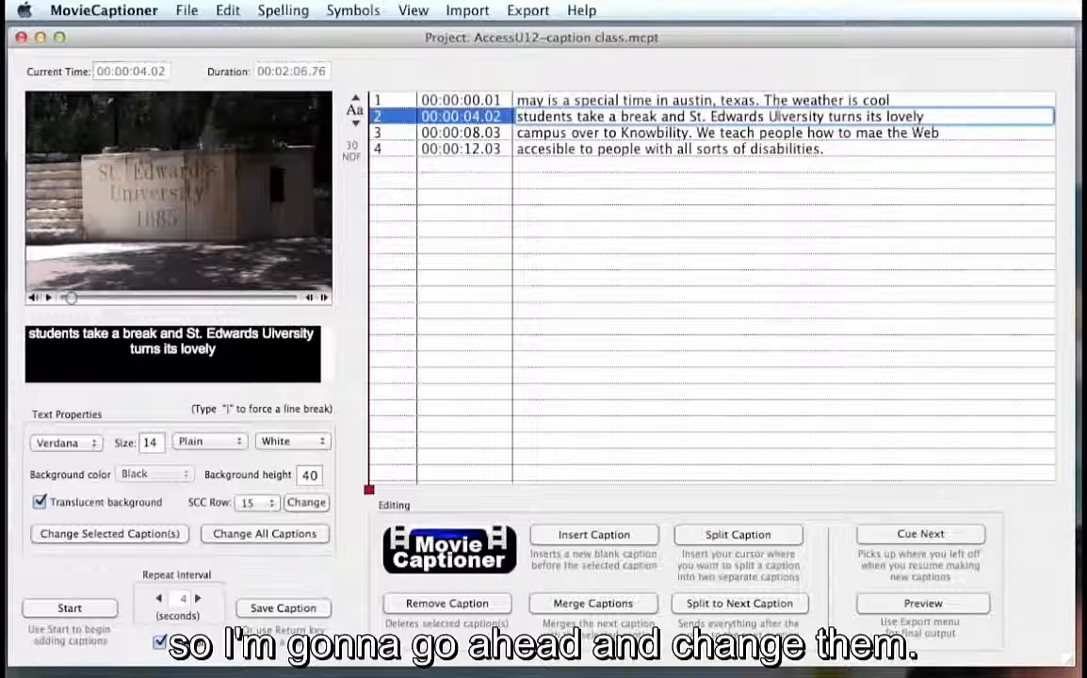
key("BackSpace")
type("n")
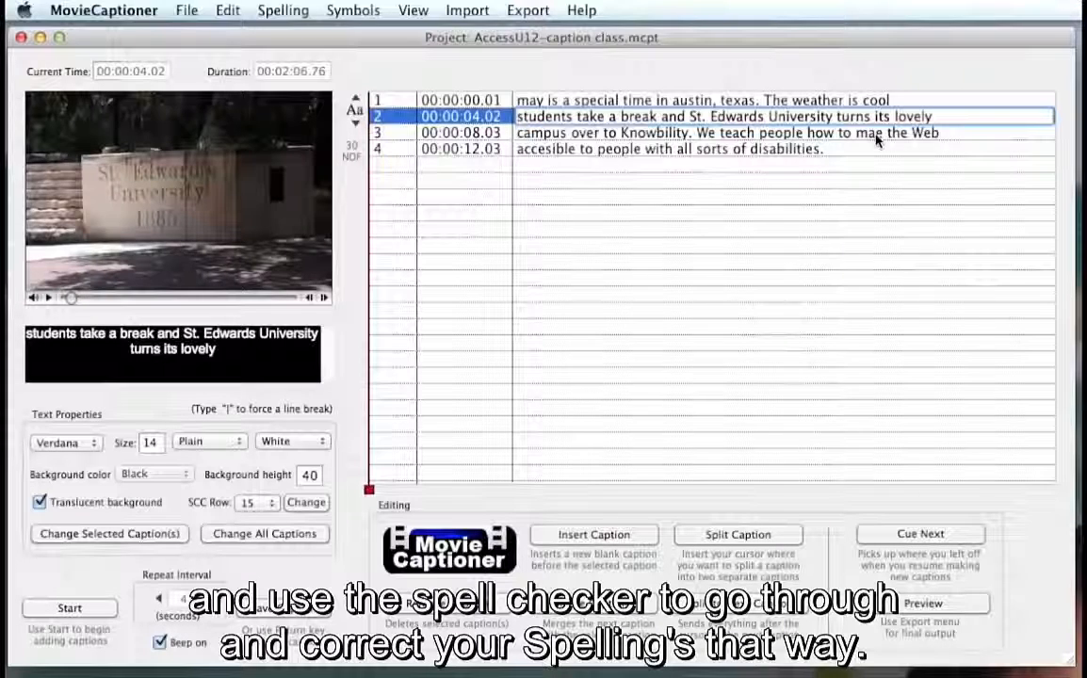
- Correct "mae" to "make" in the third caption, and open the fourth caption's text for editing at "accesible"
left_click(876, 139)
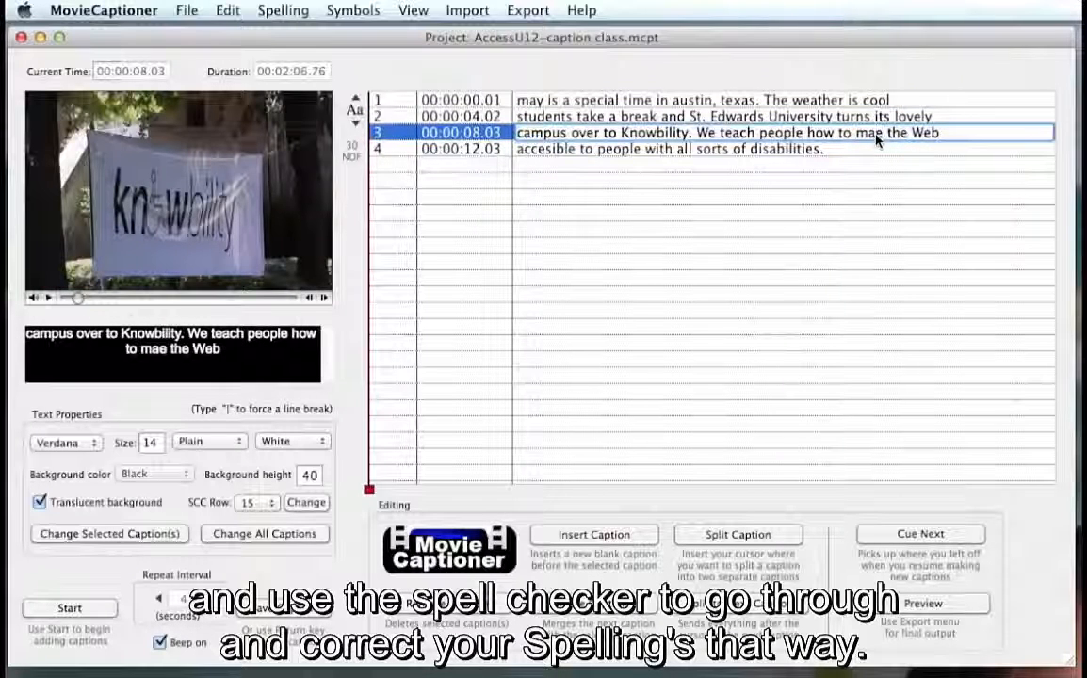
type("k")
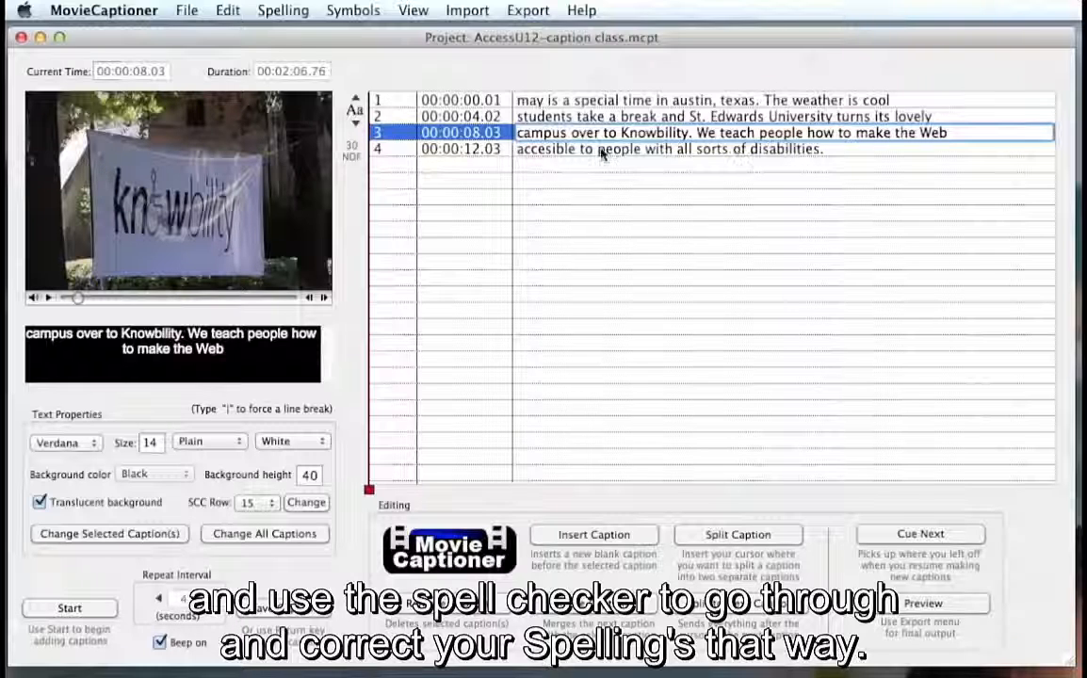
left_click(544, 154)
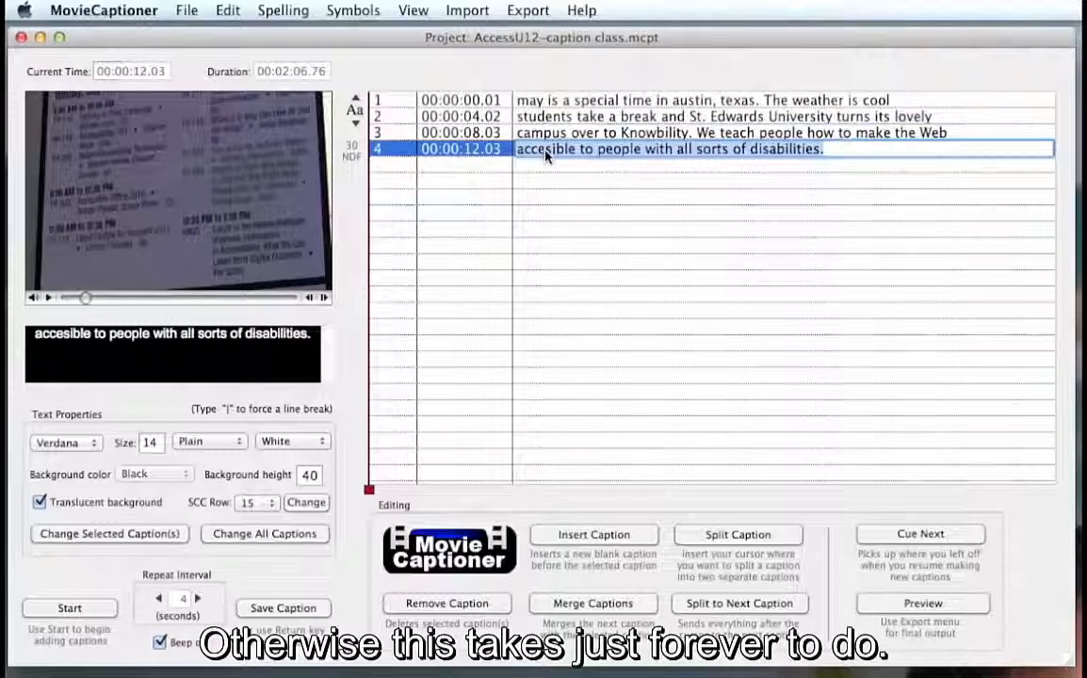
left_click(547, 153)
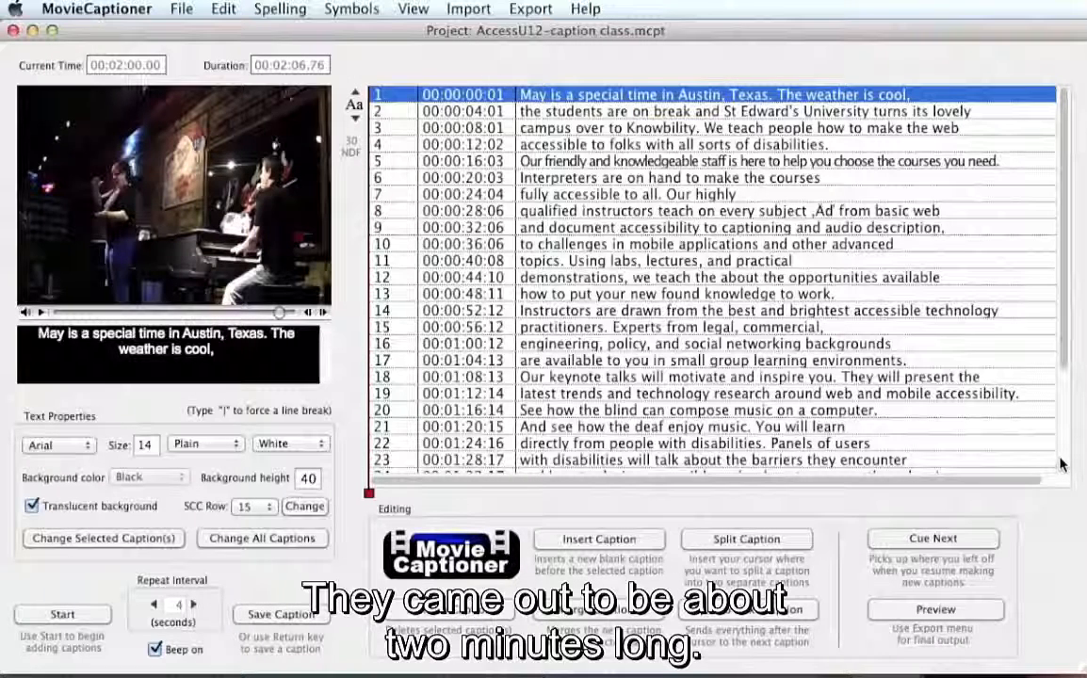
- Review the caption list and preview the movie with its captions
scroll(1060, 463, "down", 3)
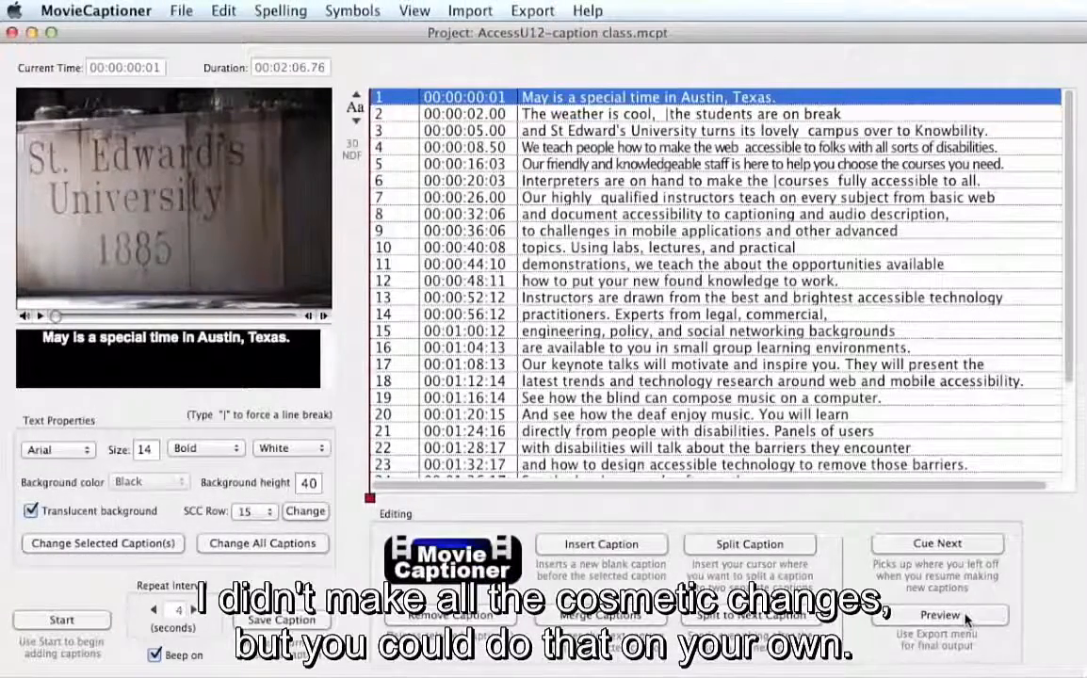
left_click(966, 617)
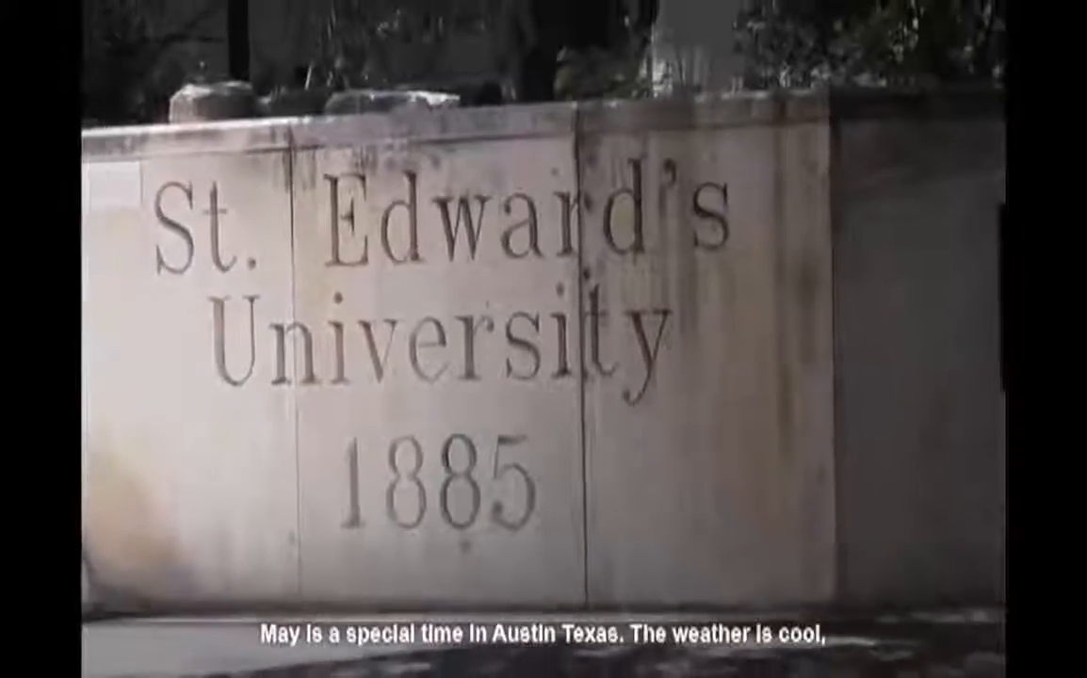